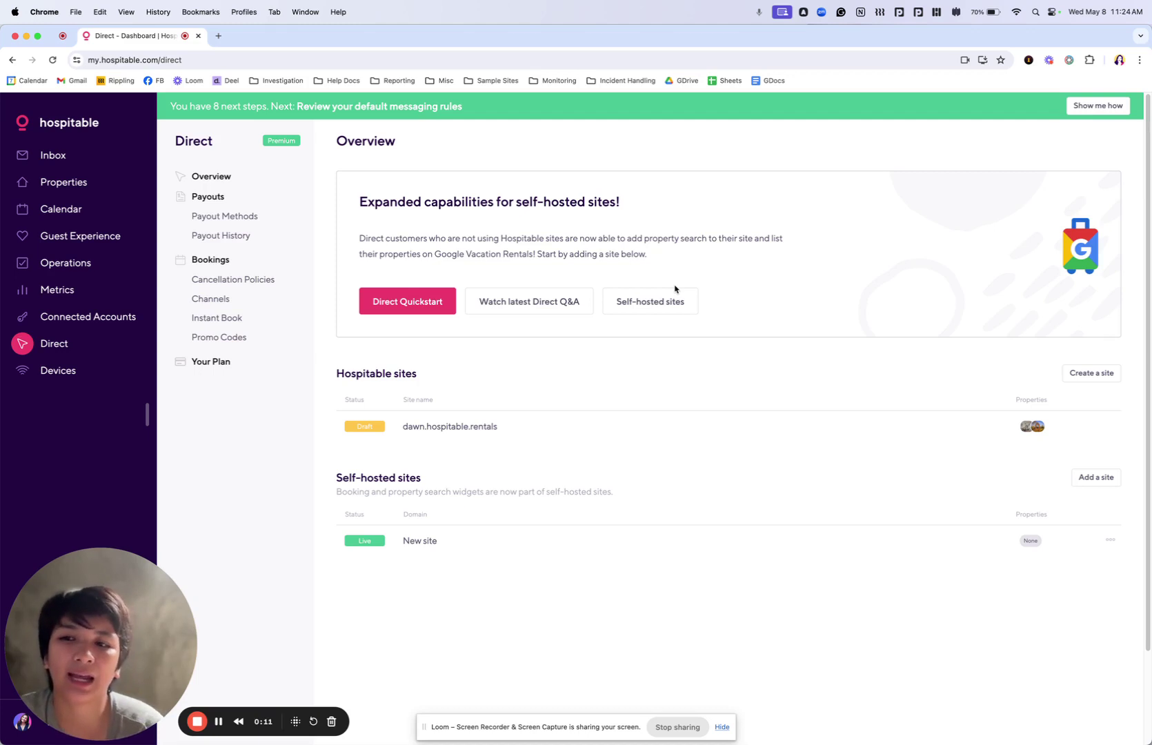
# View the payout methods set up for Direct and return to the overview of sites
pyautogui.click(222, 220)
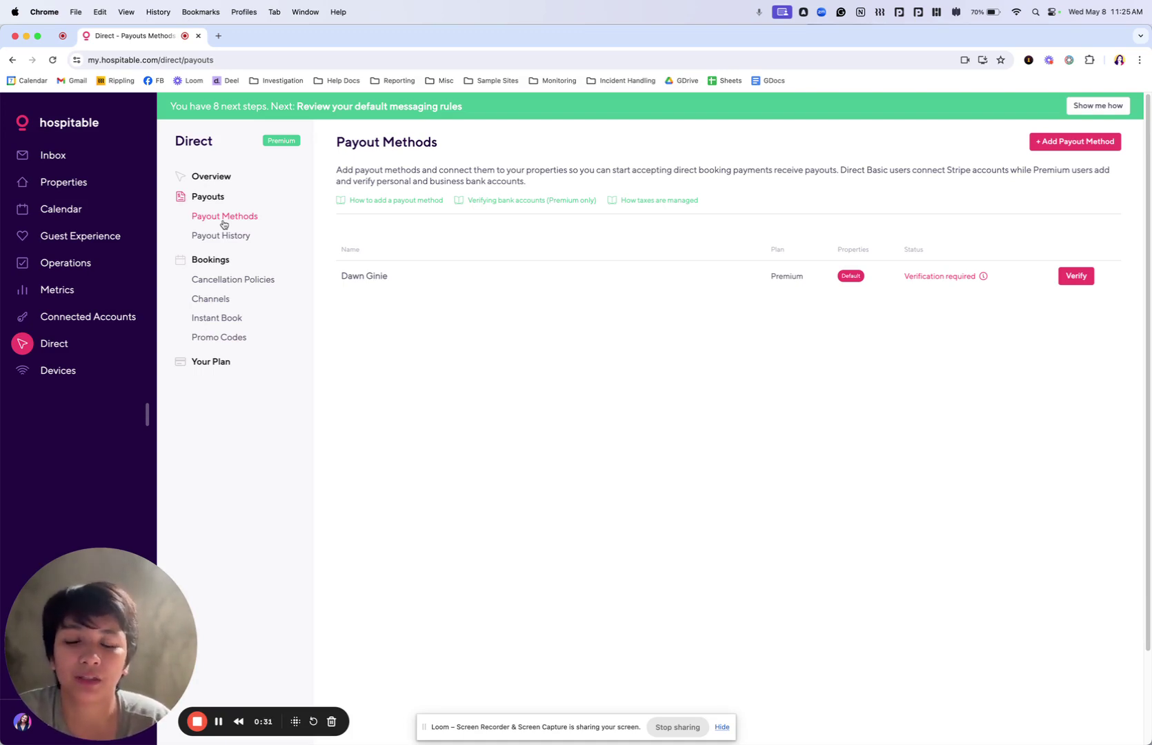
pyautogui.click(221, 176)
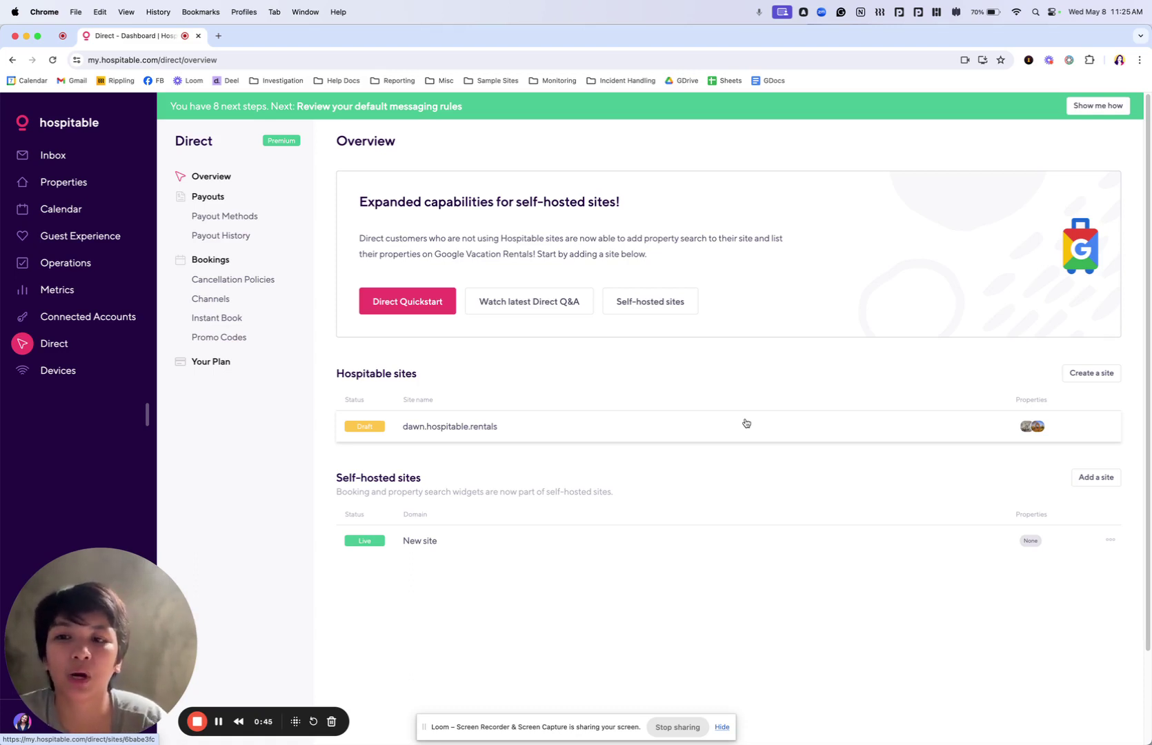
# Open the Strict cancellation policy and inspect its after-booking refund window and minimum days before check-in
pyautogui.click(229, 286)
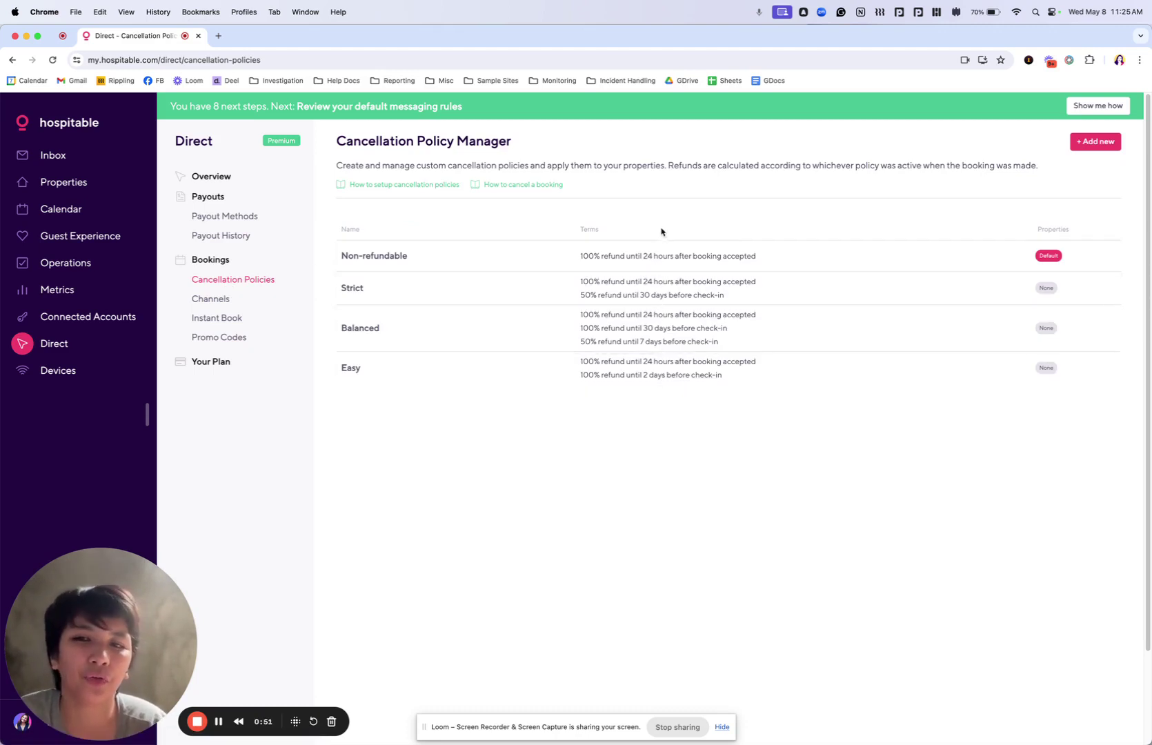
pyautogui.click(673, 294)
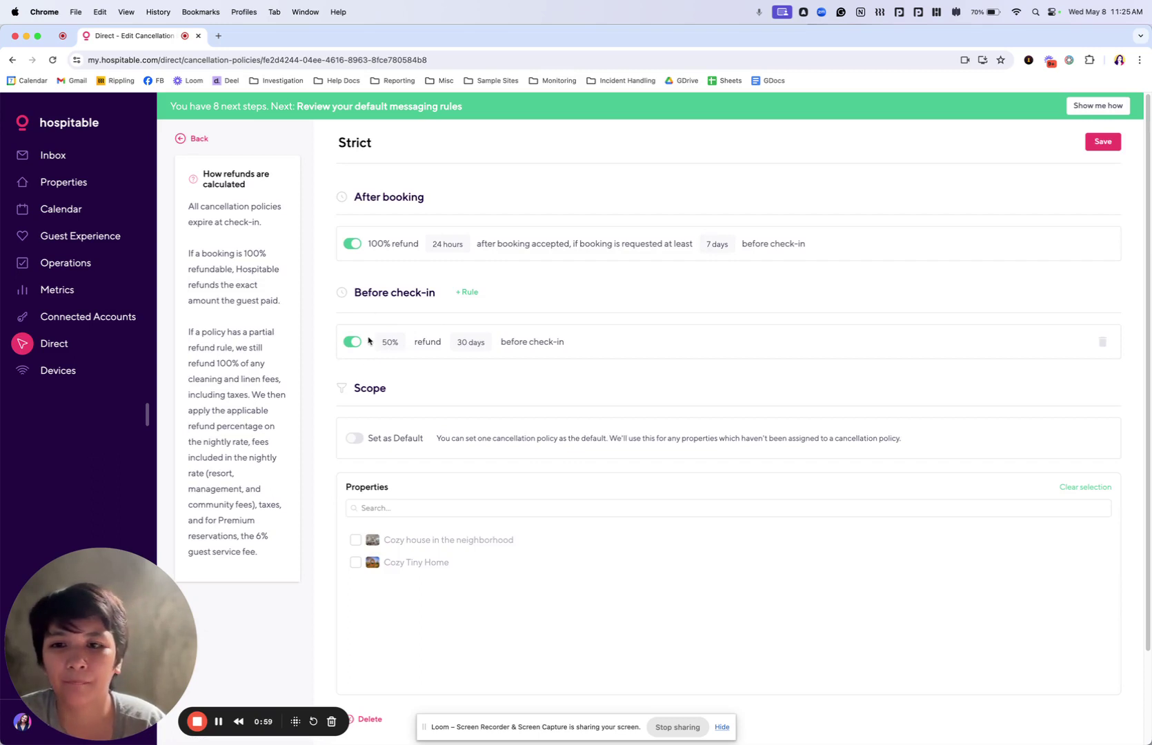
pyautogui.click(450, 246)
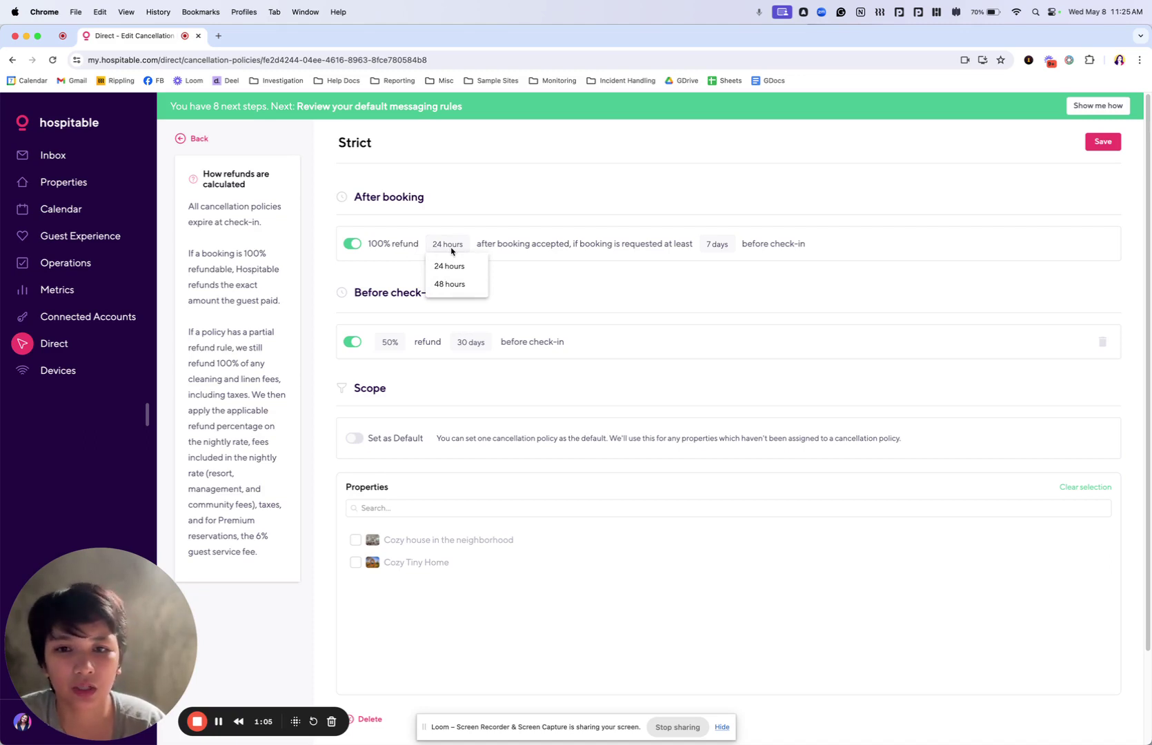
pyautogui.click(713, 245)
pyautogui.click(712, 245)
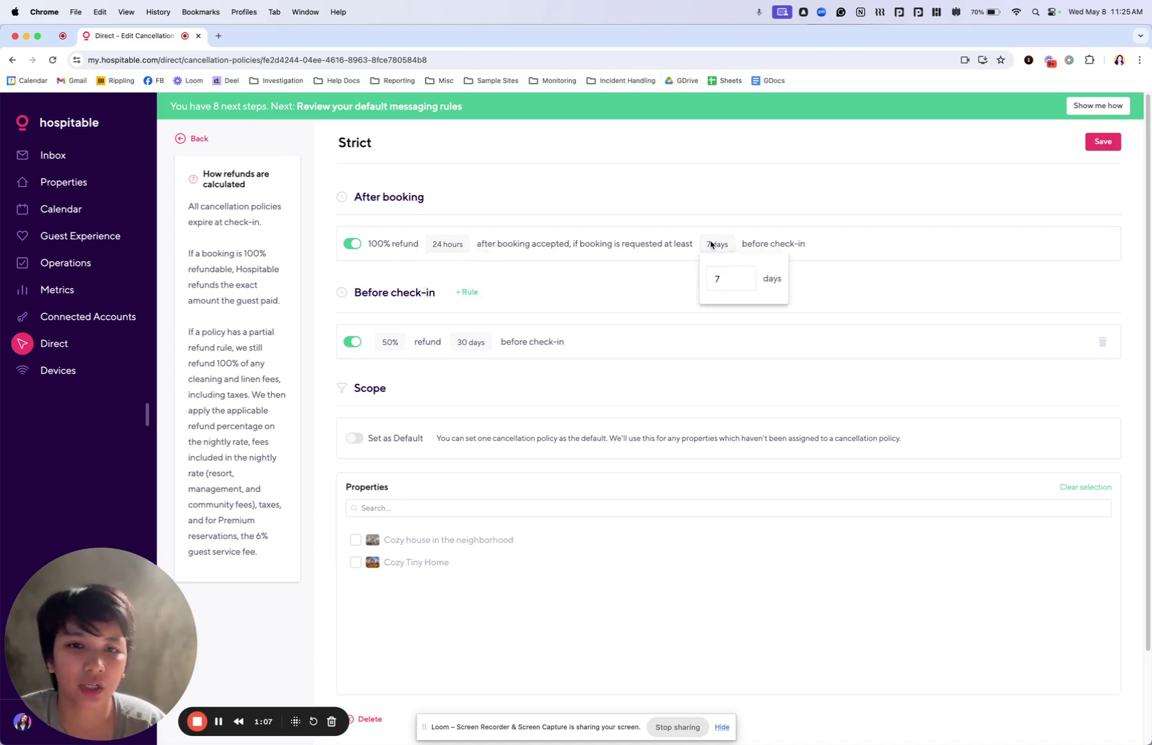
pyautogui.click(712, 244)
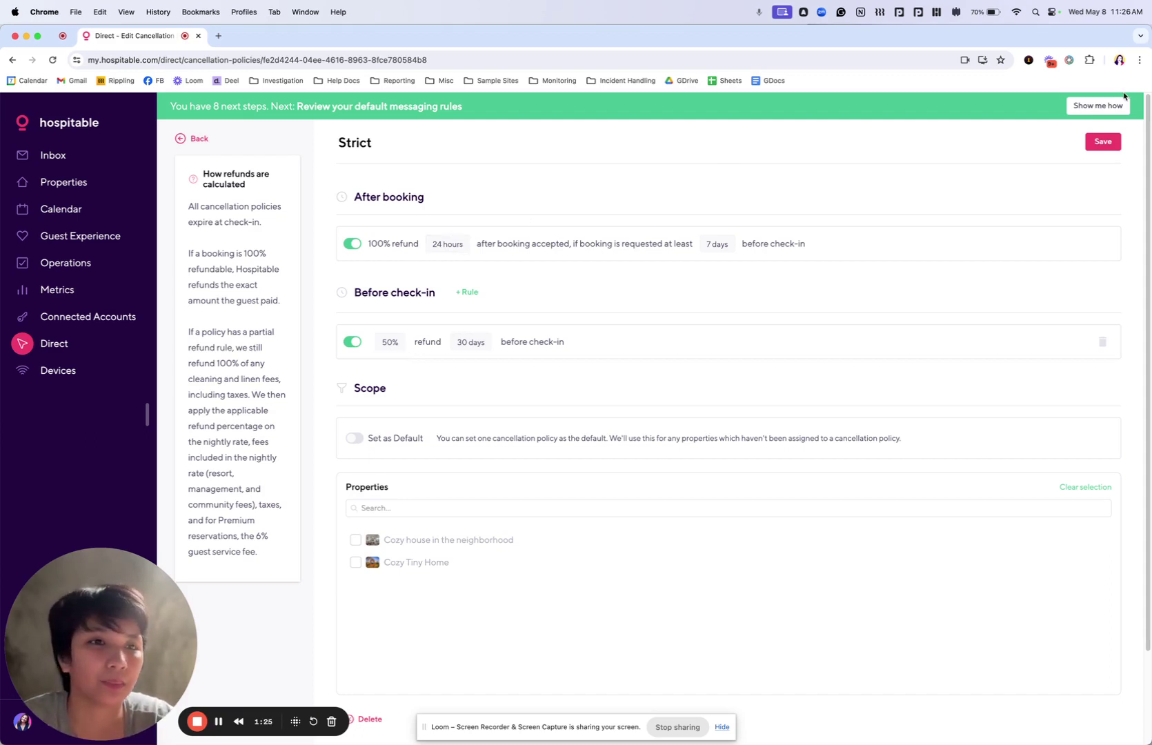
# Review the terms of the Easy and Non-refundable cancellation policies and return to the policy list
pyautogui.click(189, 141)
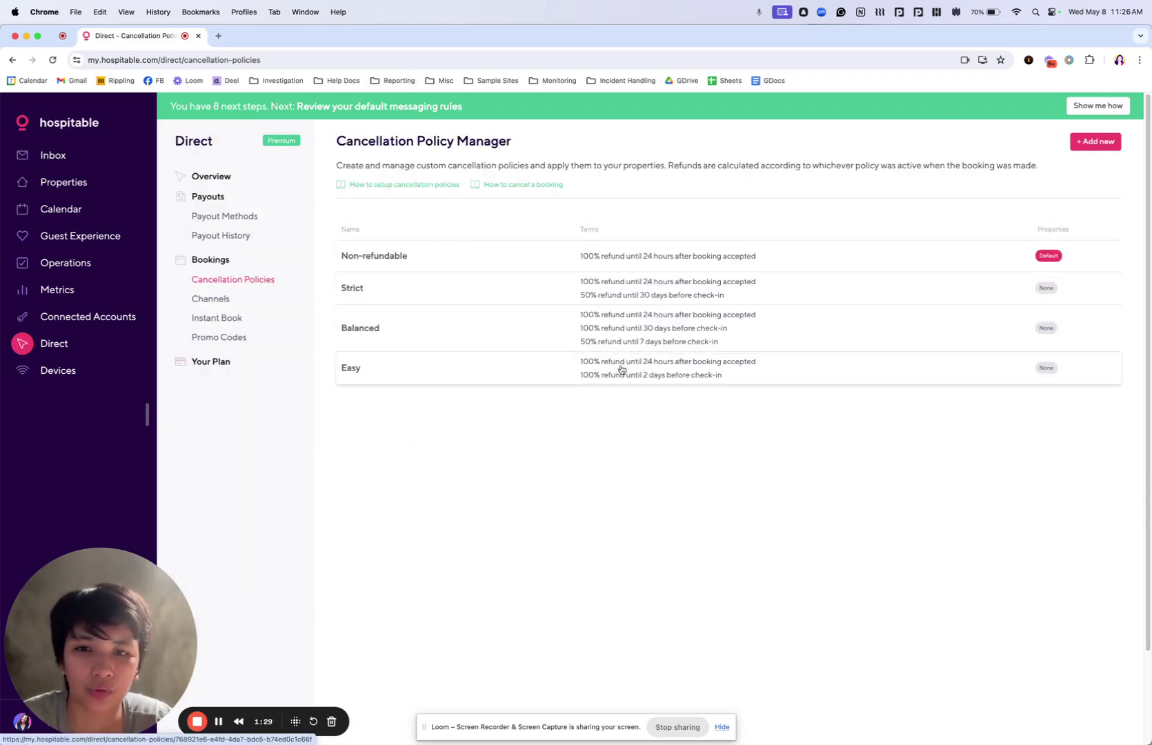
pyautogui.click(621, 369)
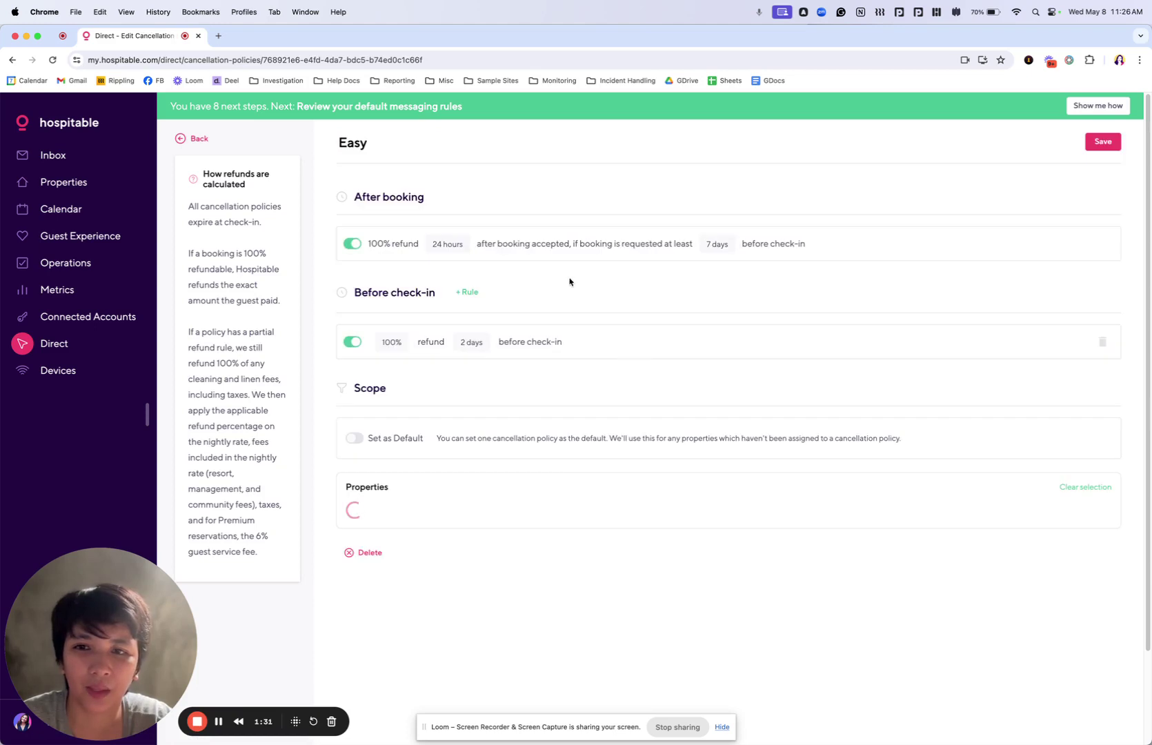
pyautogui.click(191, 139)
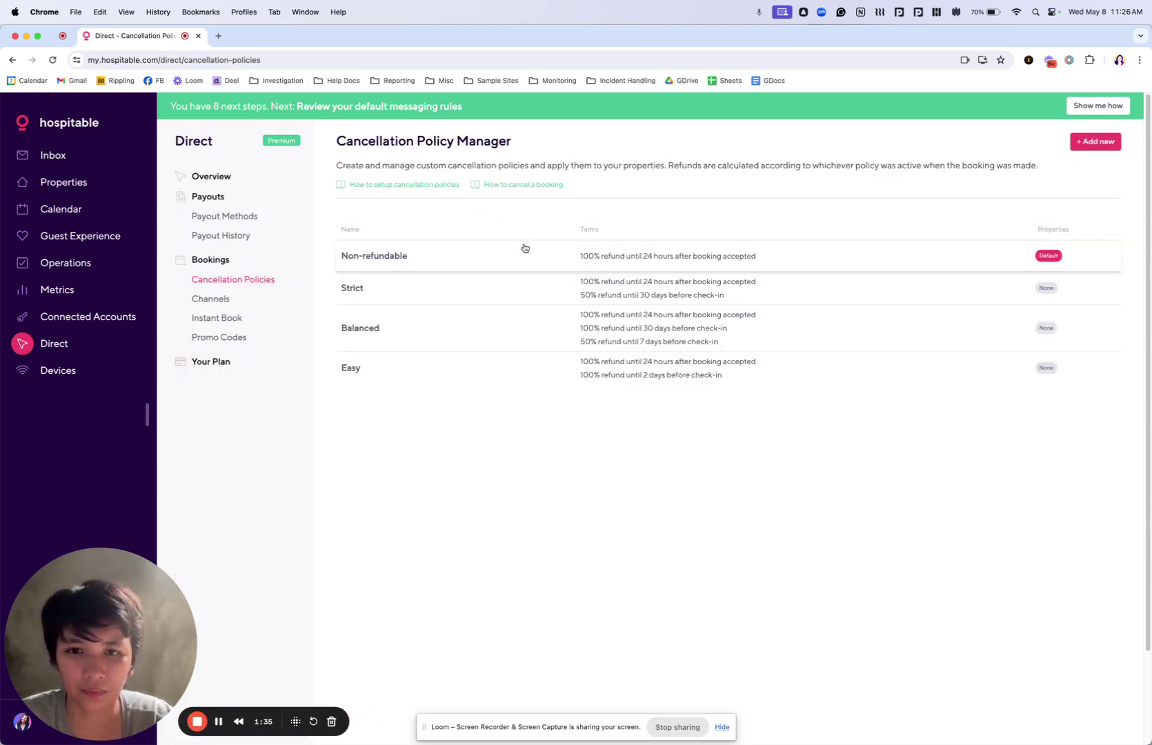
pyautogui.click(524, 249)
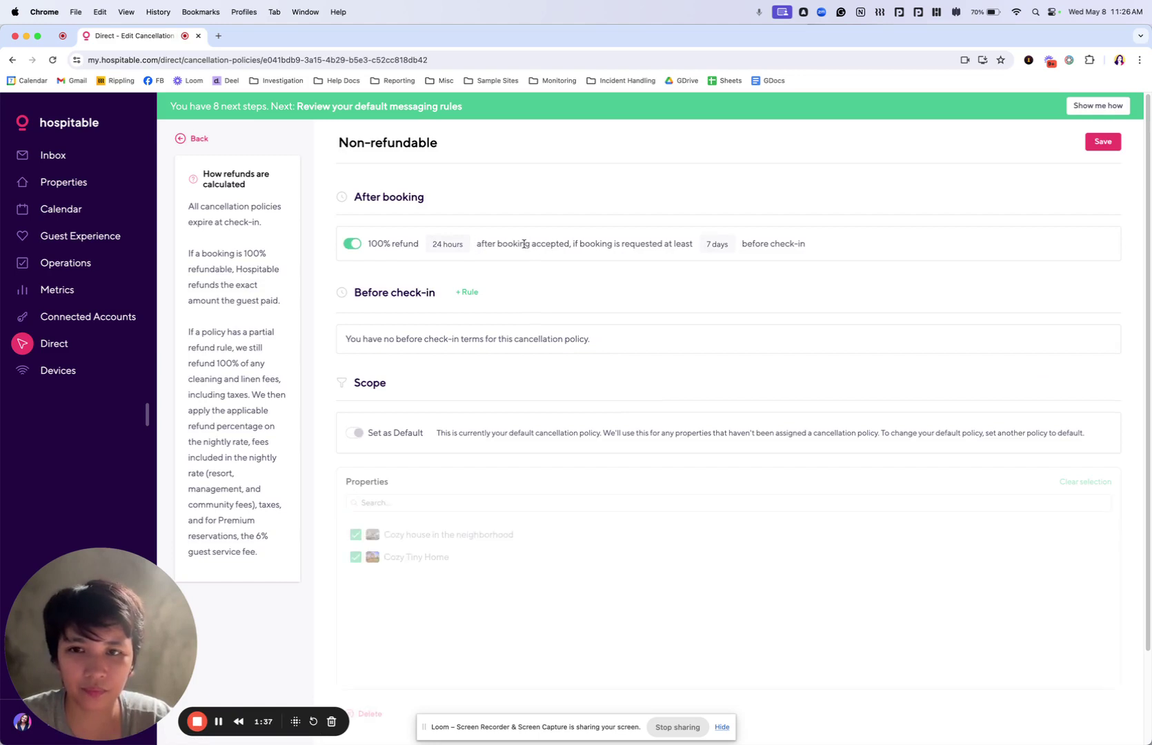
pyautogui.click(208, 141)
# Start a new cancellation policy with the after-booking refund turned off and one before check-in rule
pyautogui.click(1093, 142)
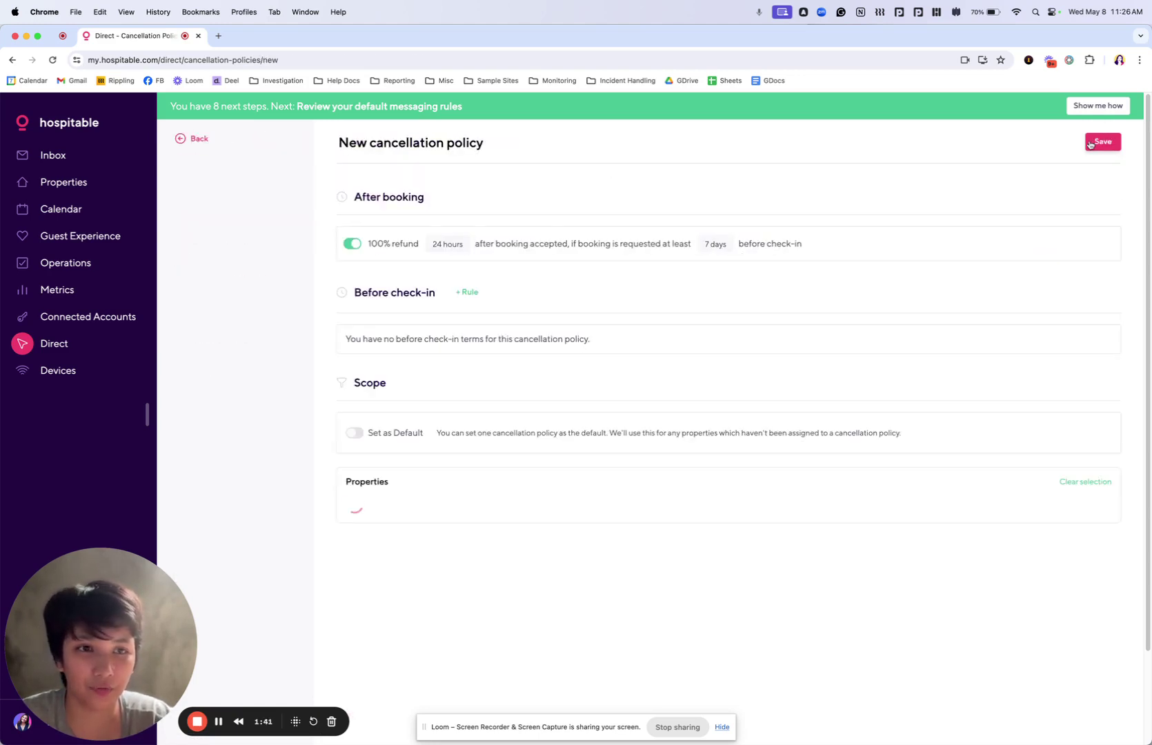
pyautogui.click(359, 247)
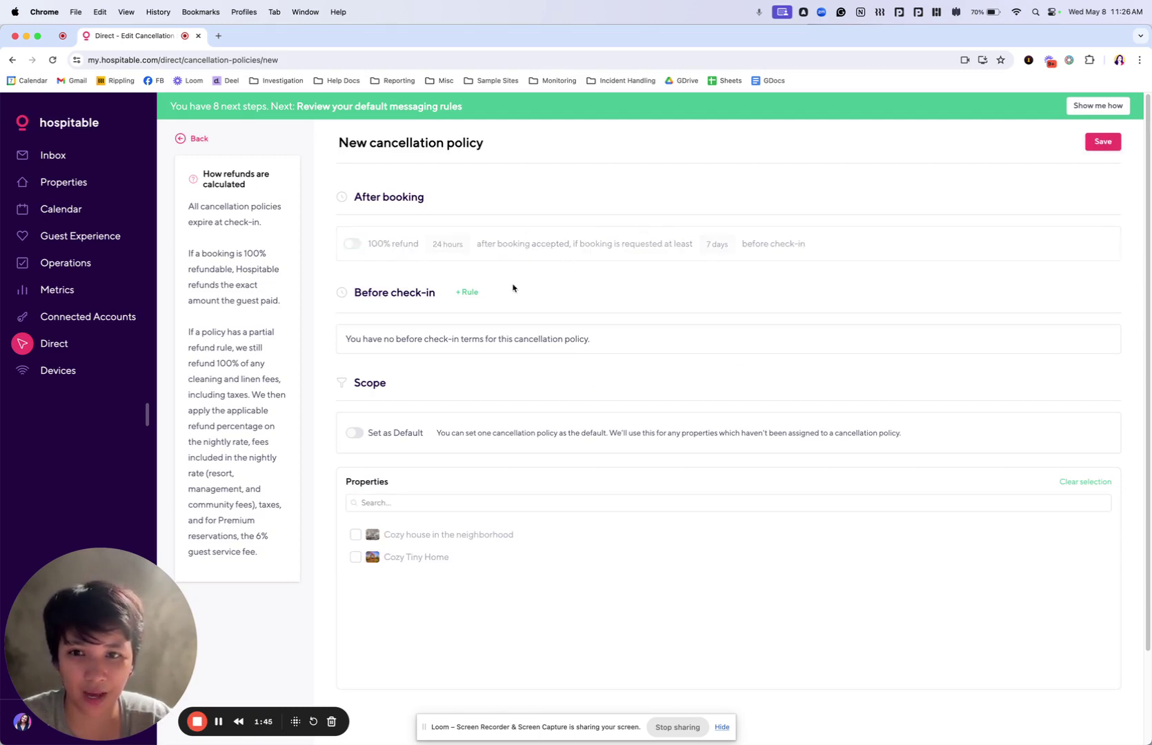
pyautogui.click(467, 293)
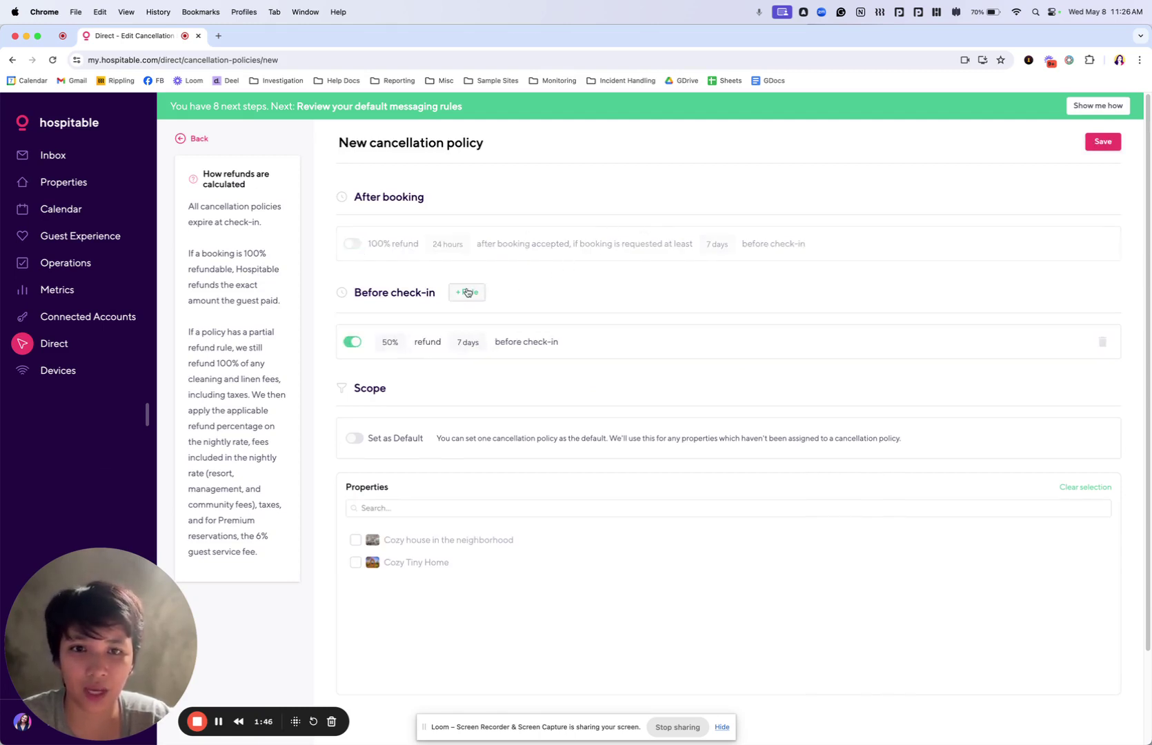
# Set the before check-in rule's refund to 95%
pyautogui.click(390, 343)
pyautogui.doubleClick(419, 366)
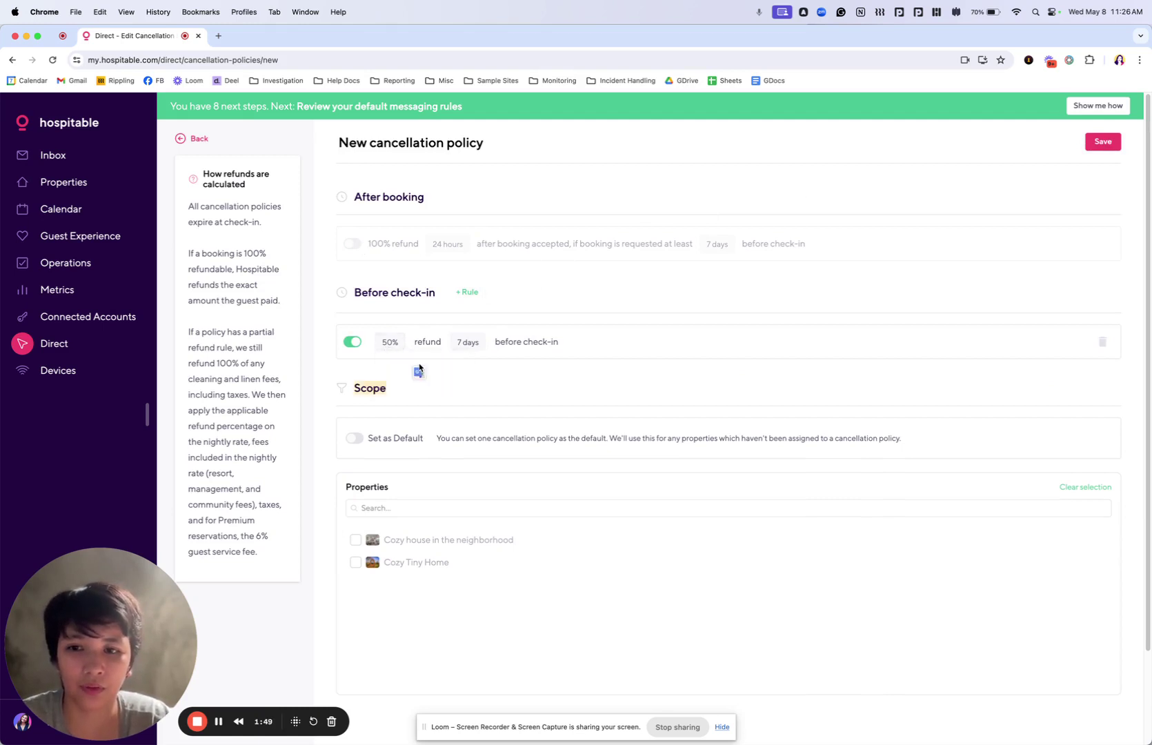
pyautogui.click(393, 344)
pyautogui.click(410, 371)
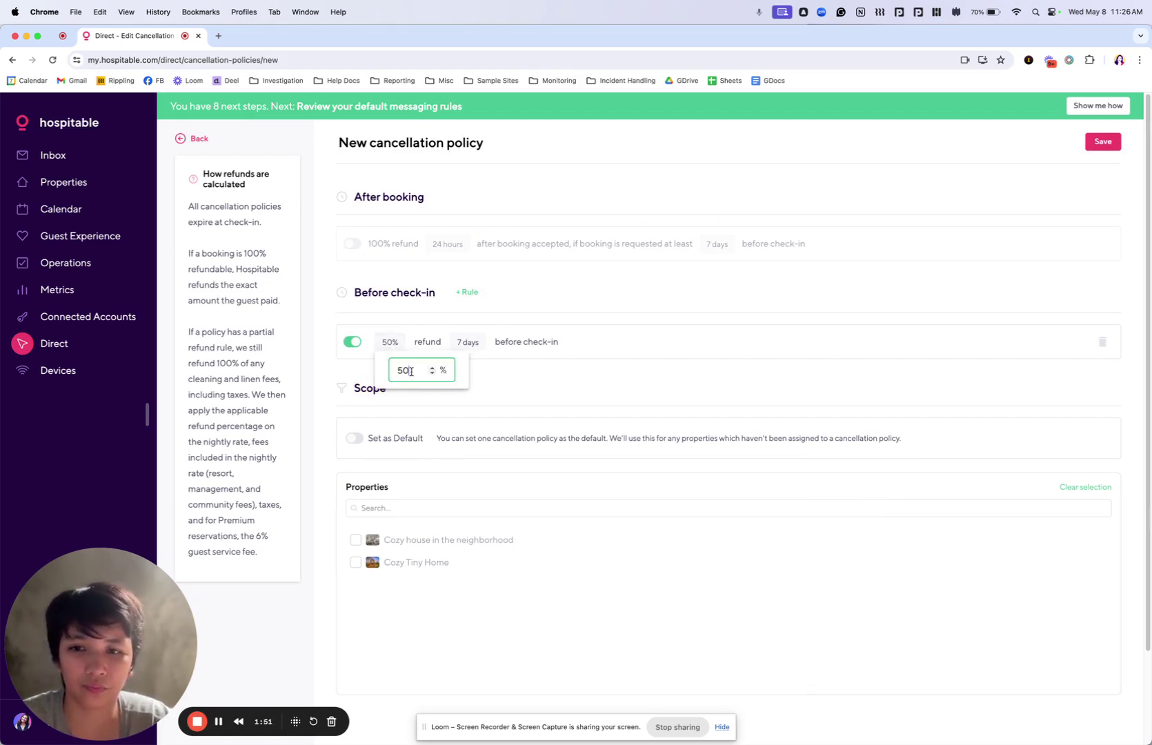
pyautogui.press('BackSpace')
pyautogui.press('BackSpace')
pyautogui.write('95')
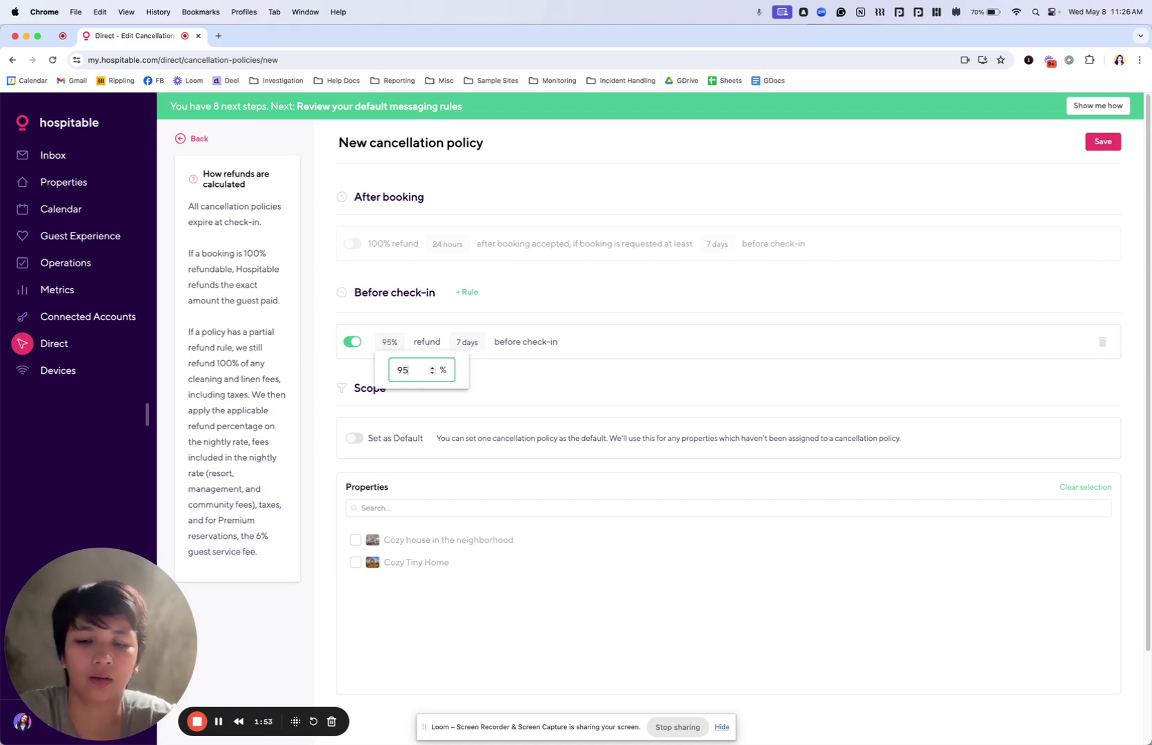
# Set the 95% refund rule's deadline to 14 days before check-in
pyautogui.click(472, 343)
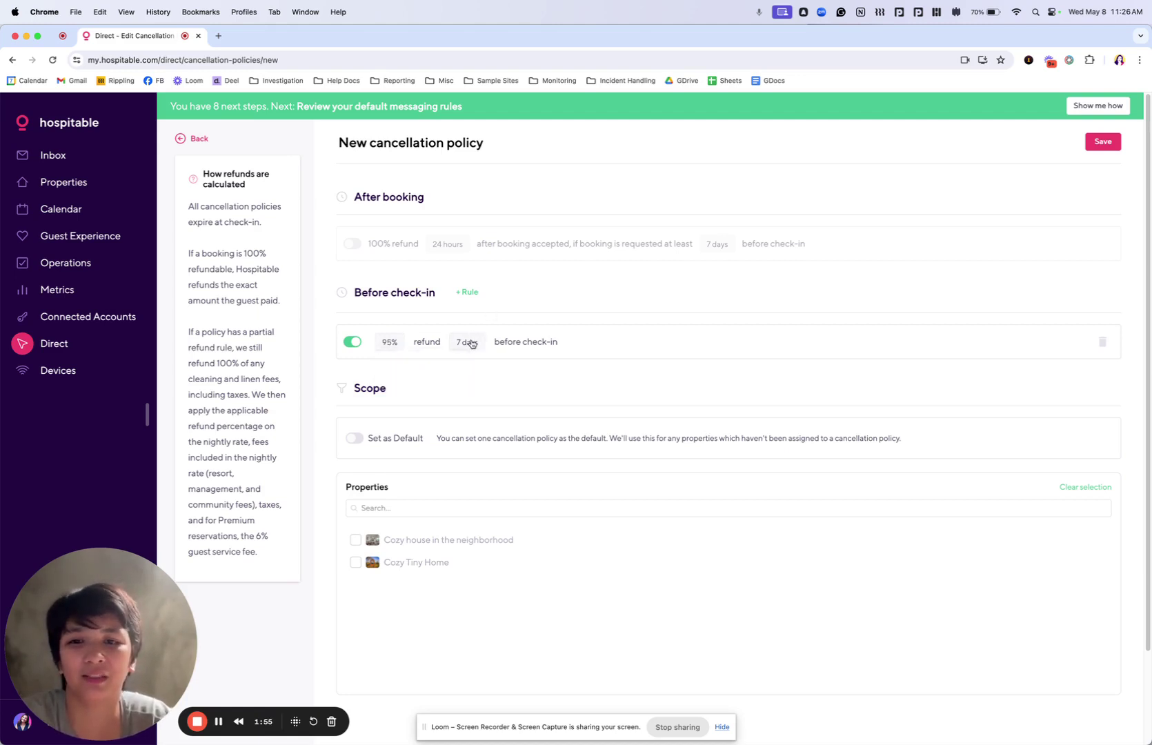
pyautogui.click(471, 343)
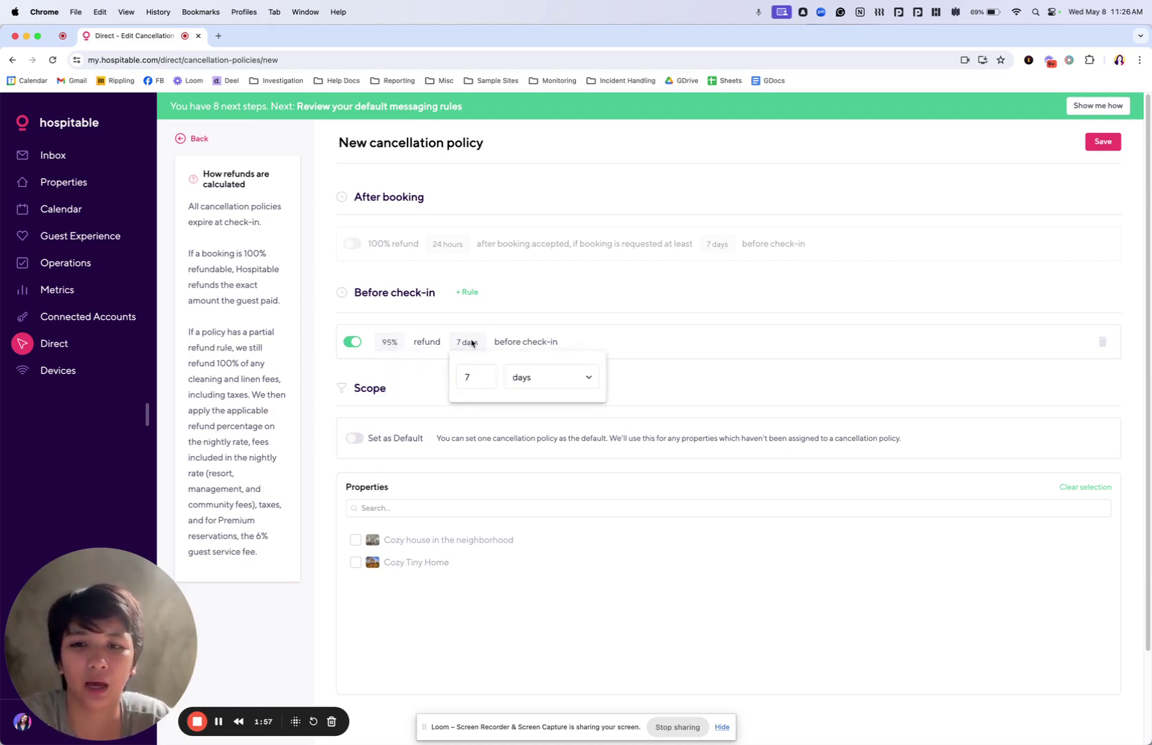
pyautogui.click(477, 373)
pyautogui.press('BackSpace')
pyautogui.write('14')
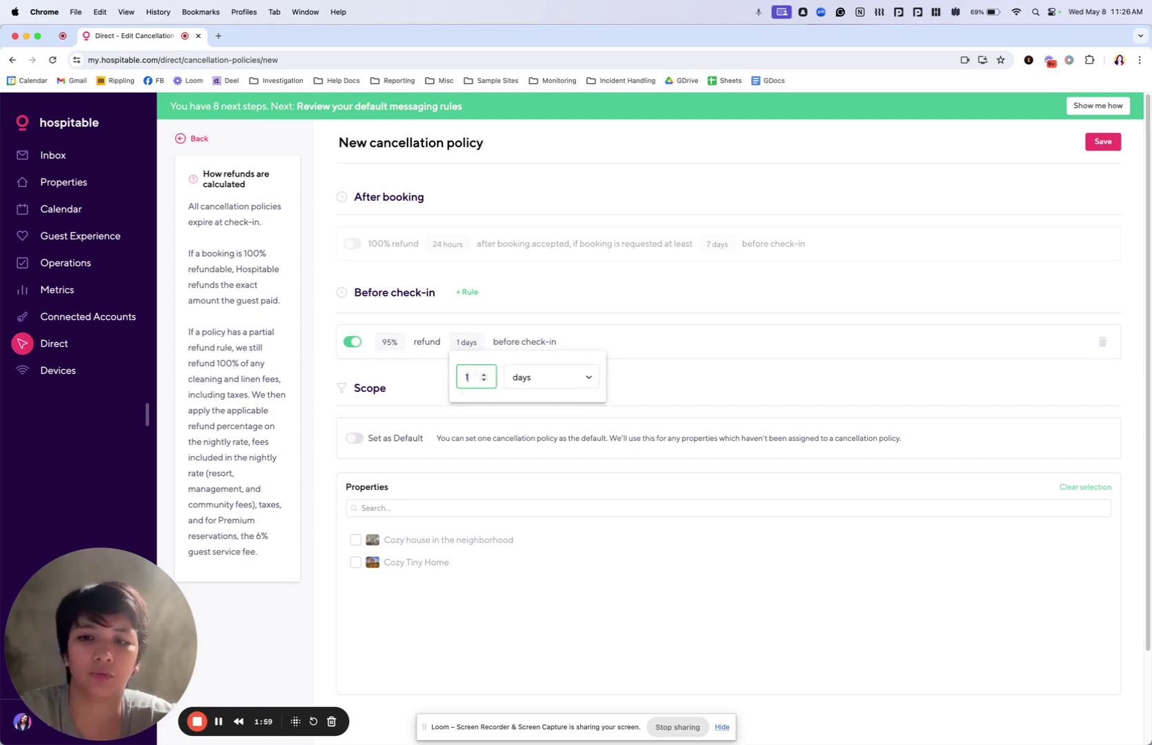
pyautogui.click(673, 345)
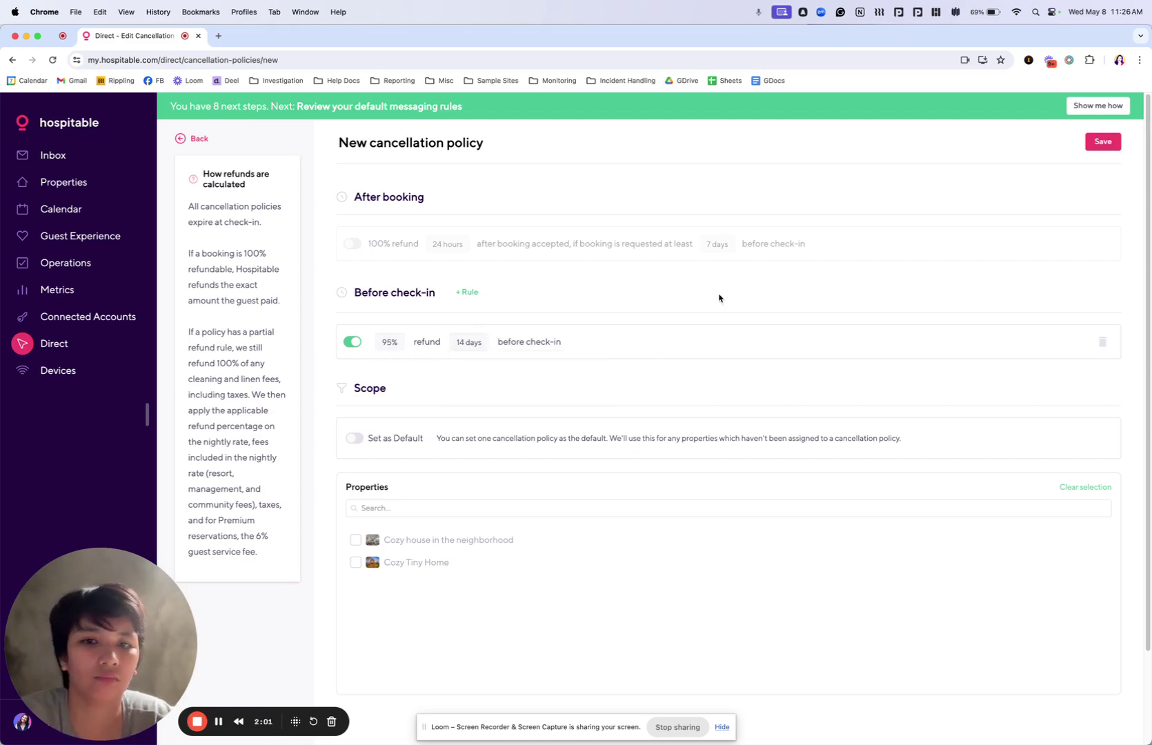
# Add a second before check-in rule to the new policy and return to the policy list without saving
pyautogui.click(466, 294)
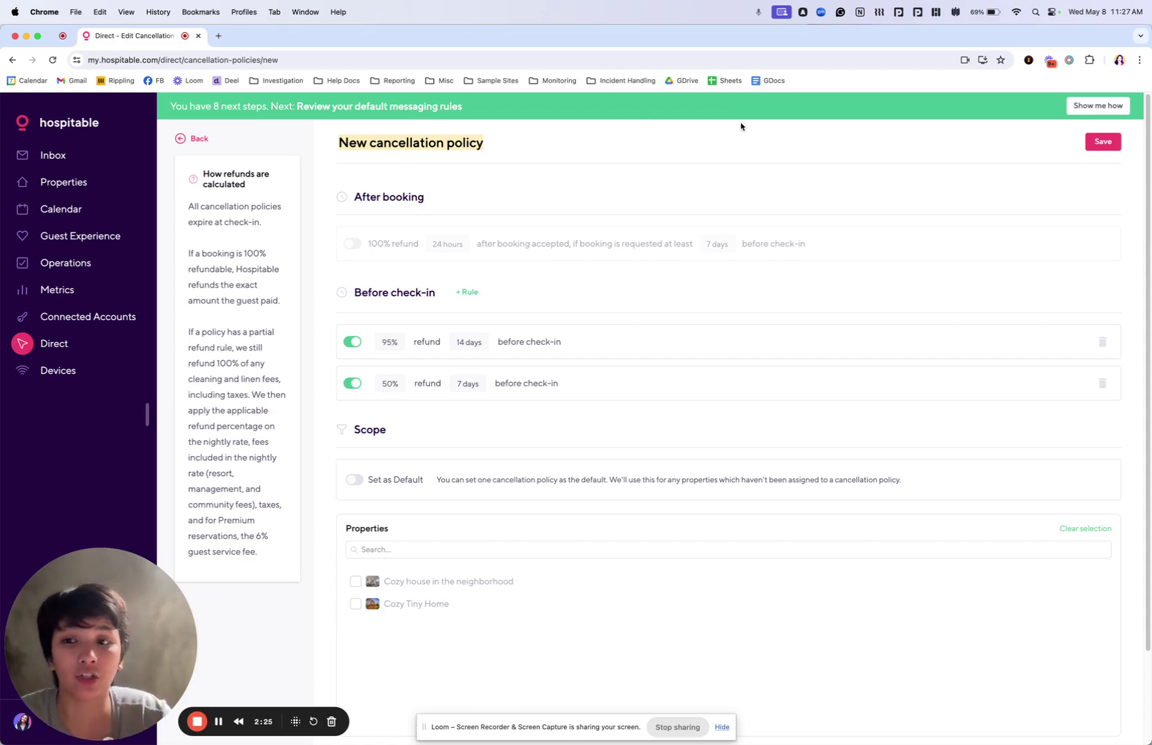
pyautogui.click(196, 140)
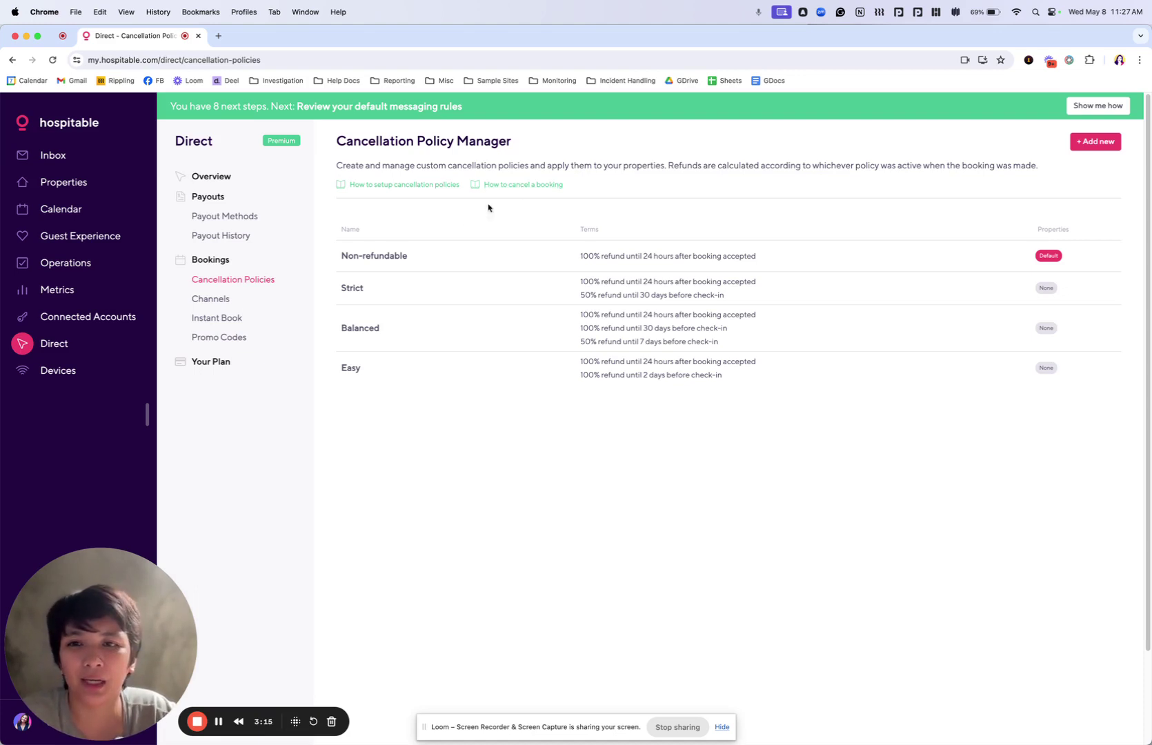
# Turn on instant acceptance of qualified bookings in the Instant Book settings
pyautogui.click(240, 319)
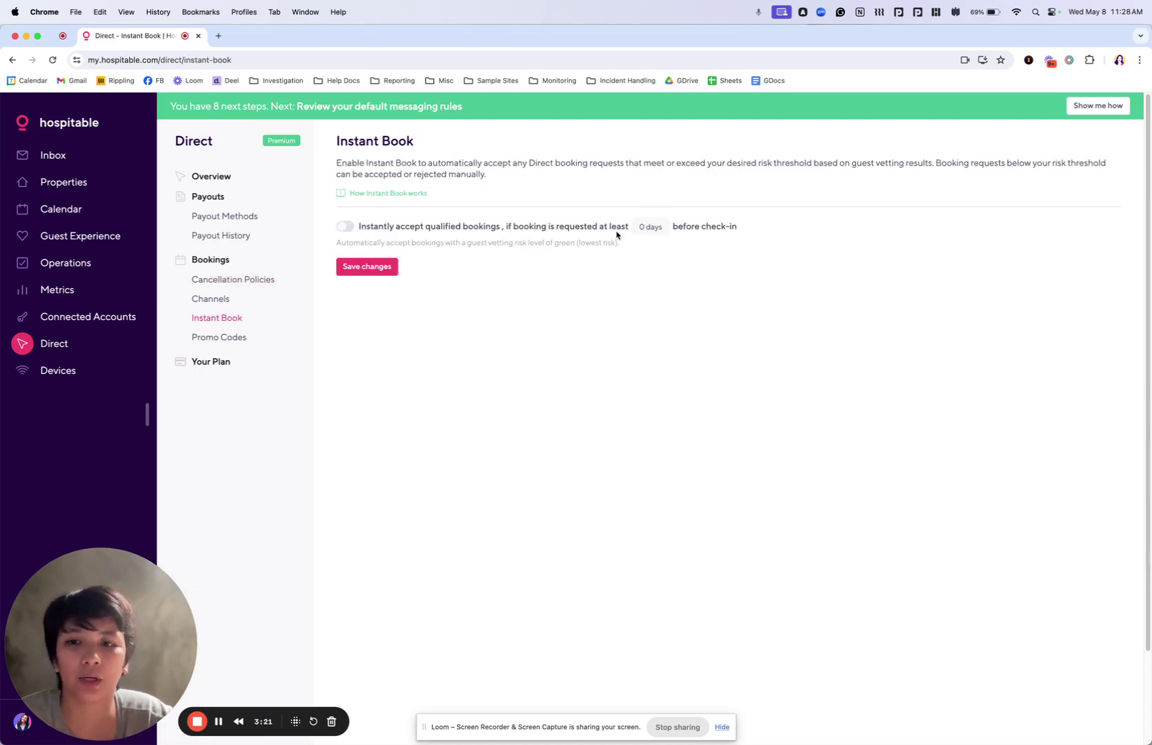
pyautogui.click(347, 230)
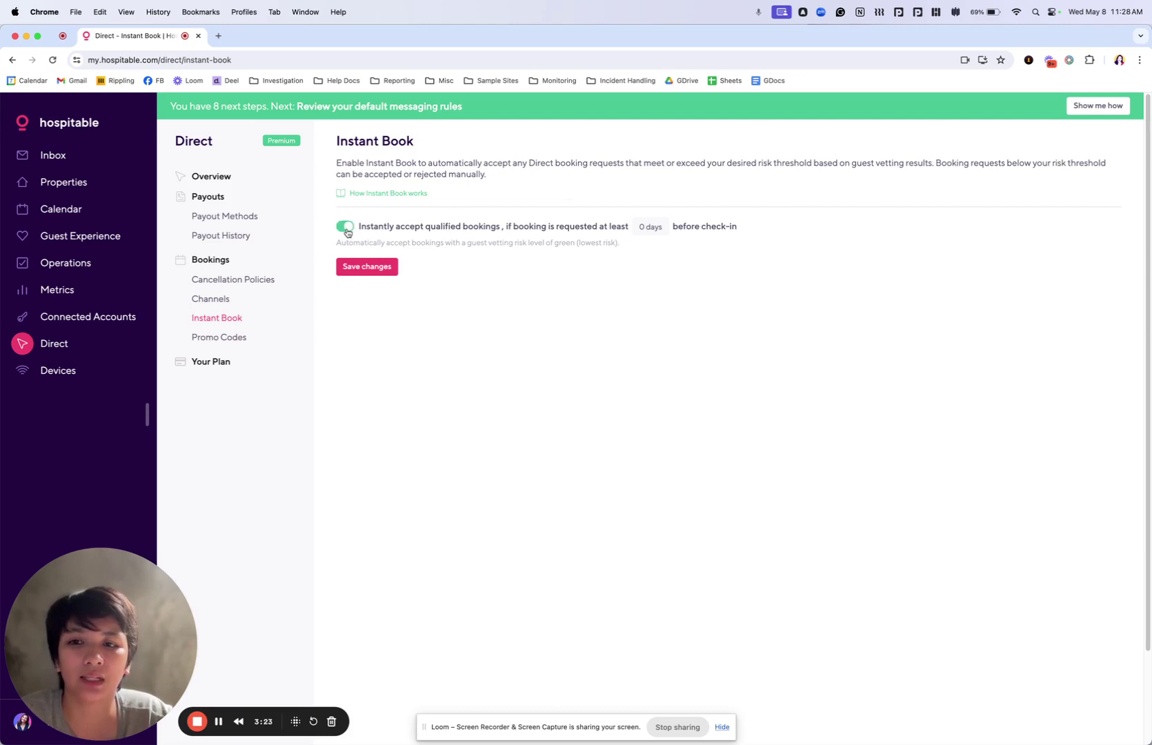
pyautogui.click(346, 229)
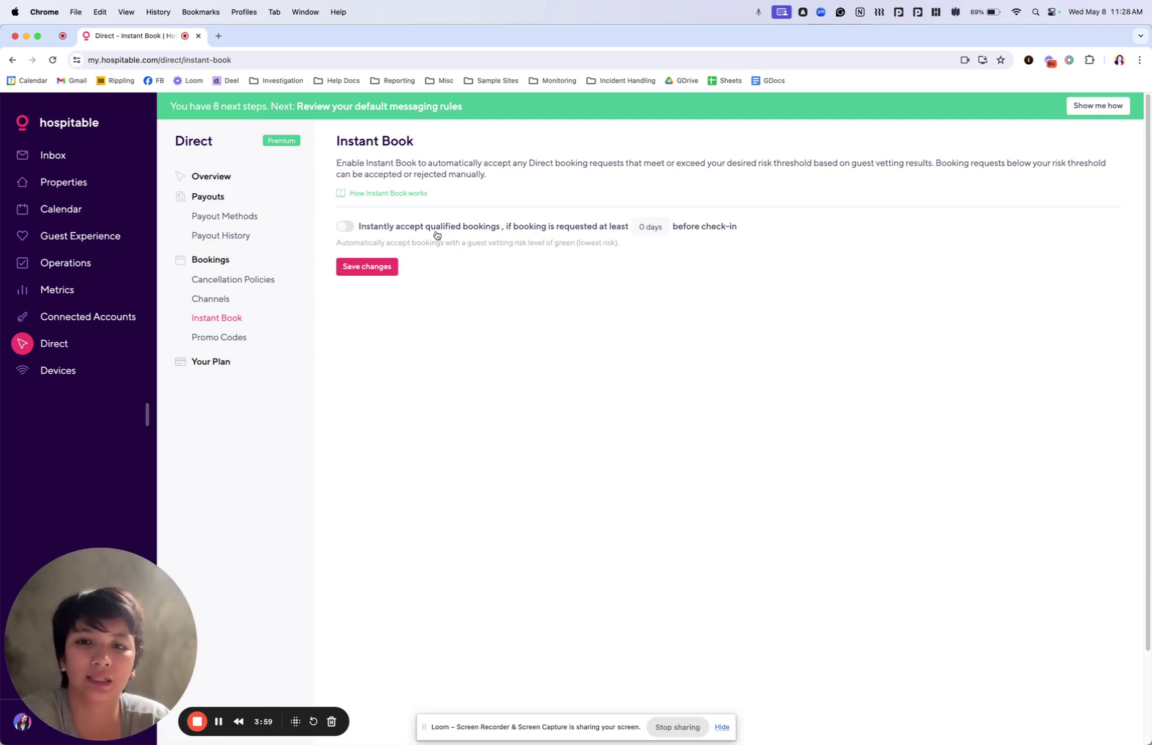
pyautogui.click(346, 231)
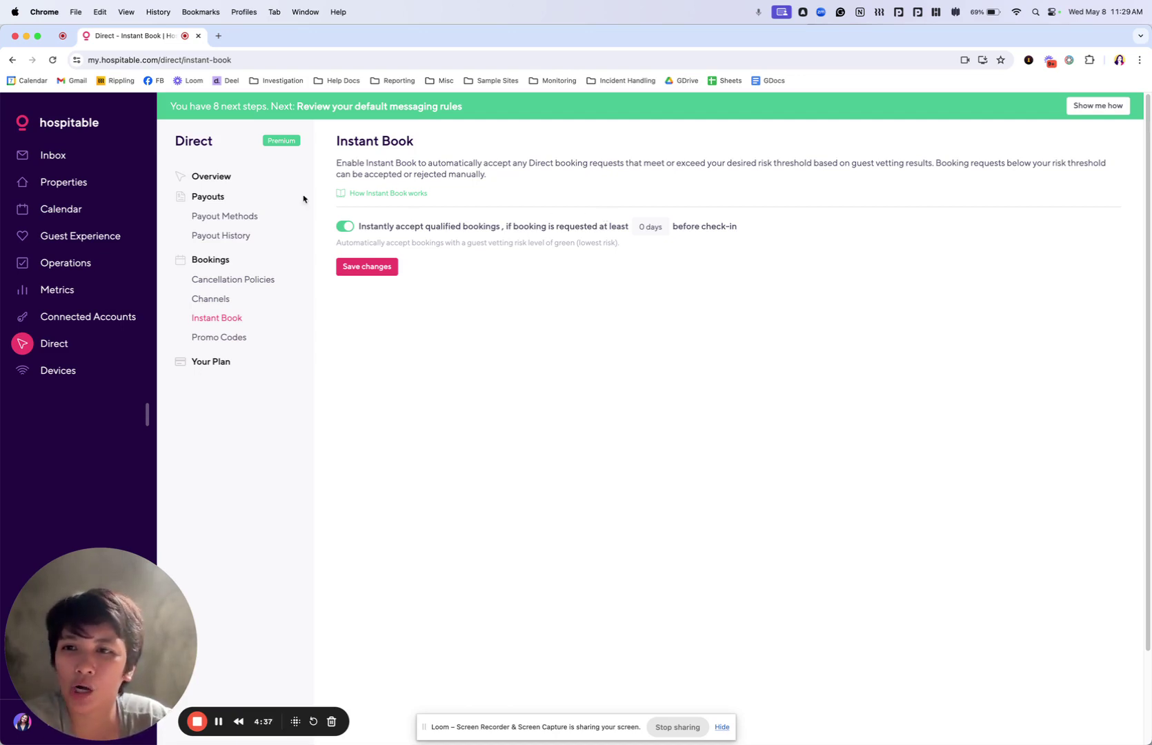
# Start a new promo code for direct bookings and enter "save" as its code
pyautogui.click(223, 217)
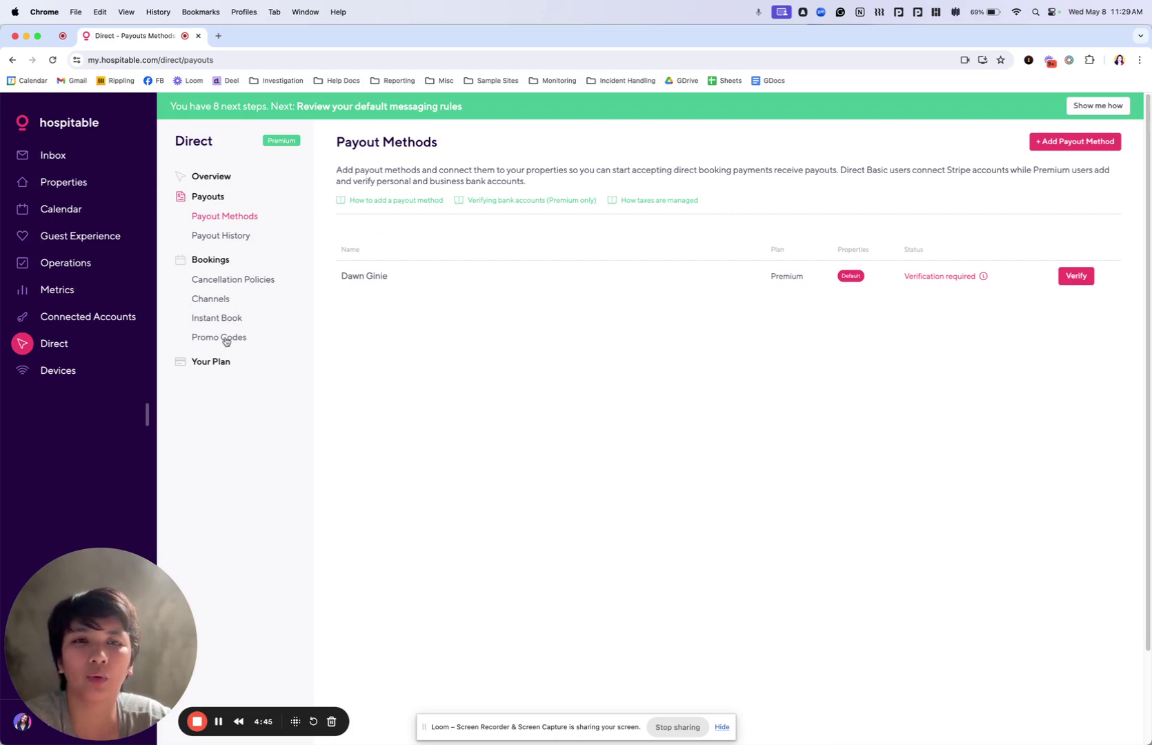
pyautogui.click(226, 340)
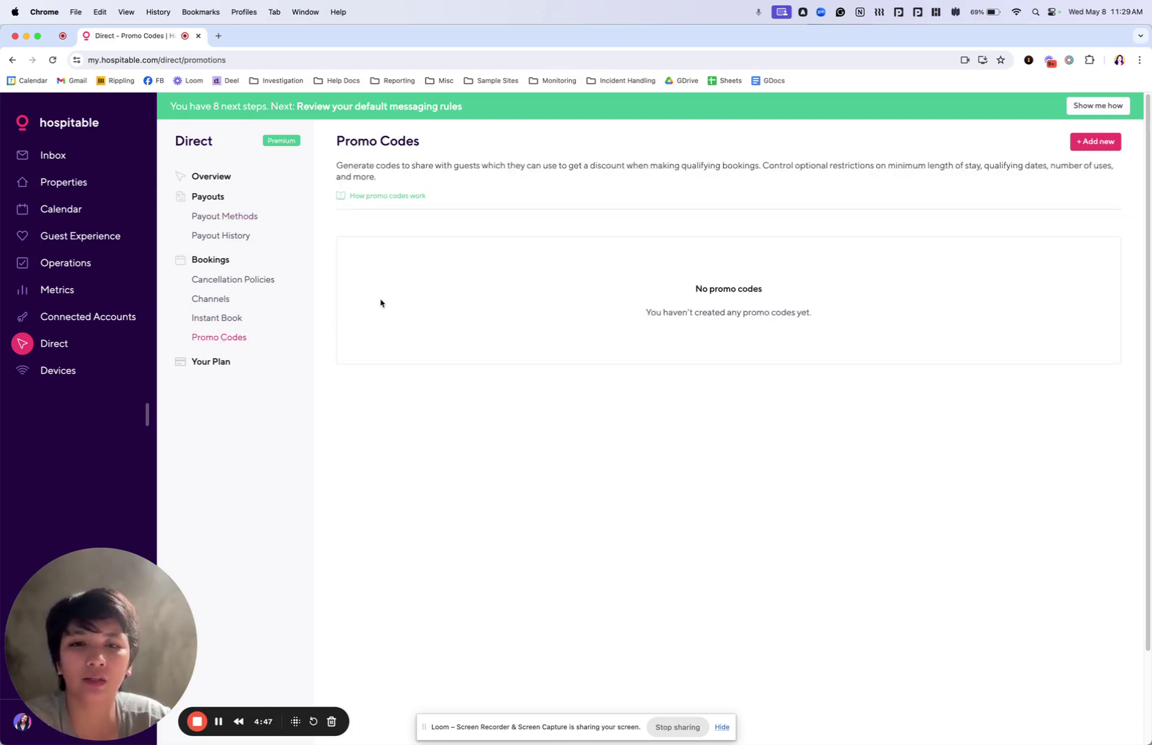
pyautogui.click(1082, 147)
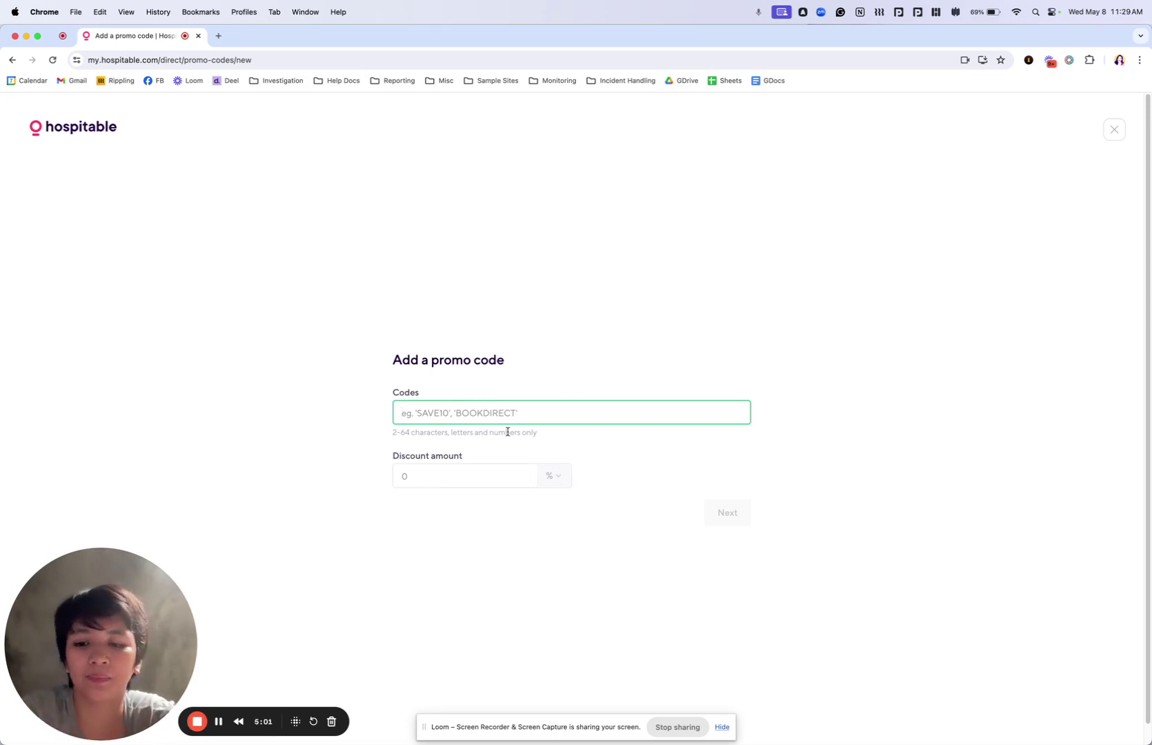
pyautogui.write('savee')
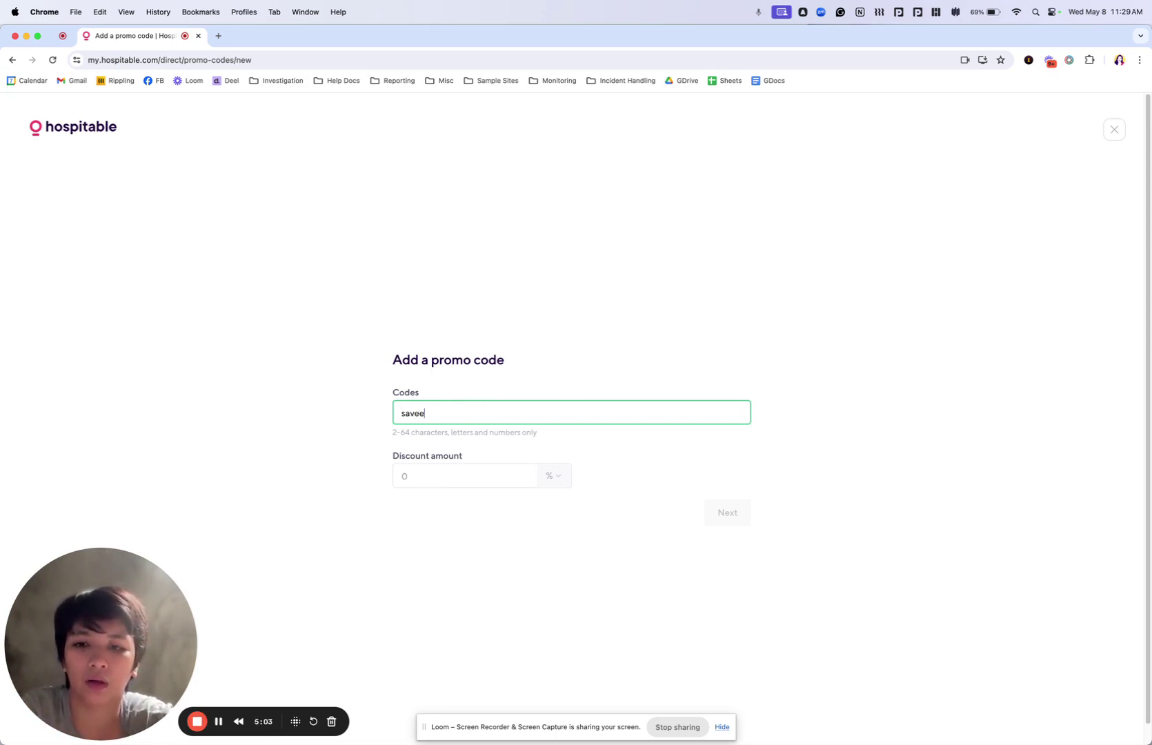
pyautogui.press('BackSpace')
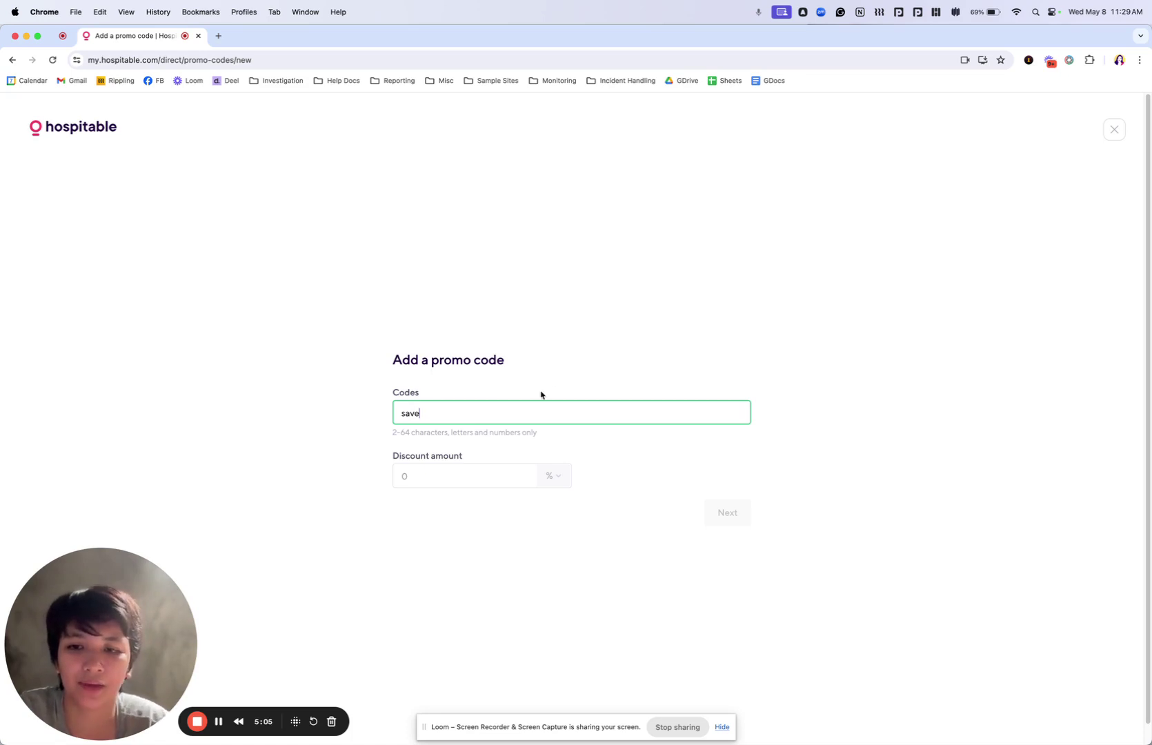
# Set the promo code's discount amount to 90% and continue to the restrictions
pyautogui.click(461, 485)
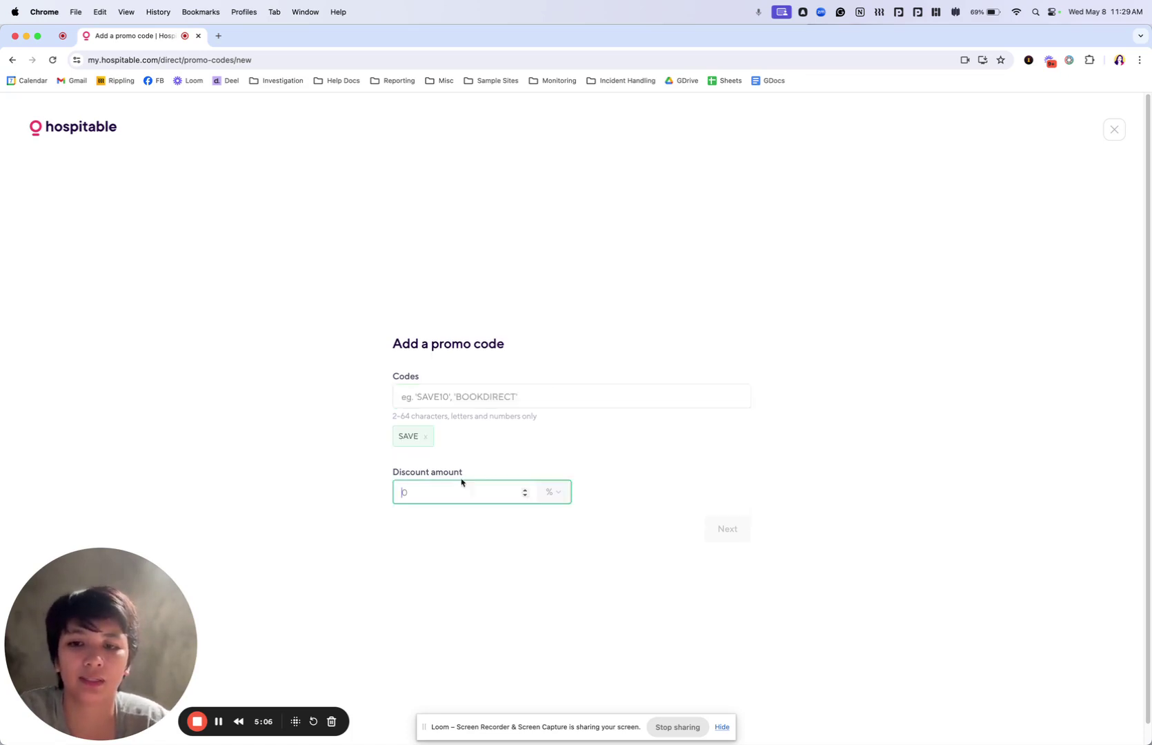
pyautogui.click(556, 491)
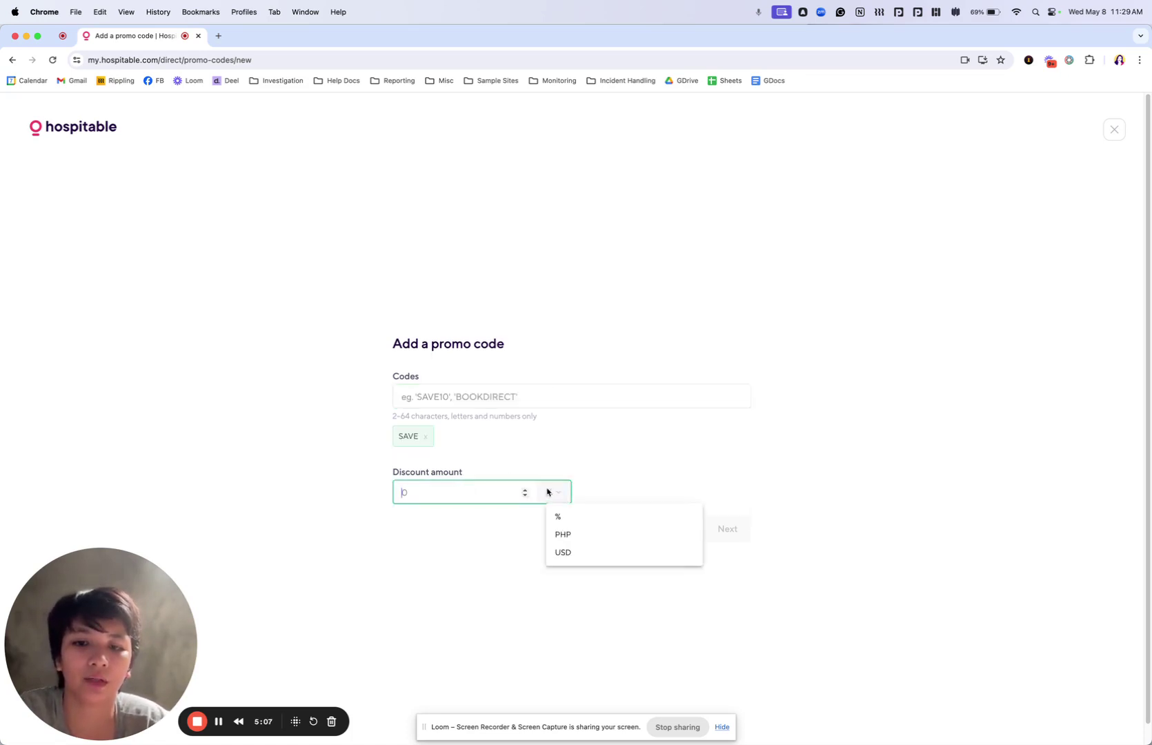
pyautogui.click(483, 495)
pyautogui.click(550, 493)
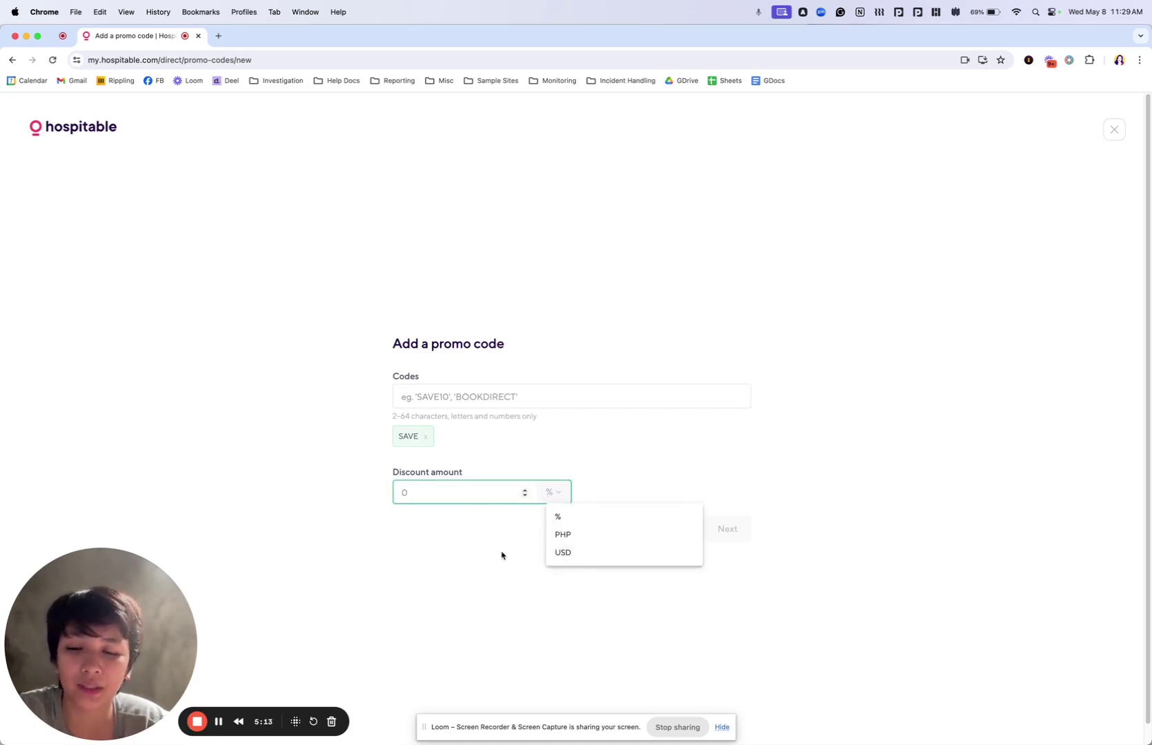
pyautogui.click(484, 497)
pyautogui.click(484, 497)
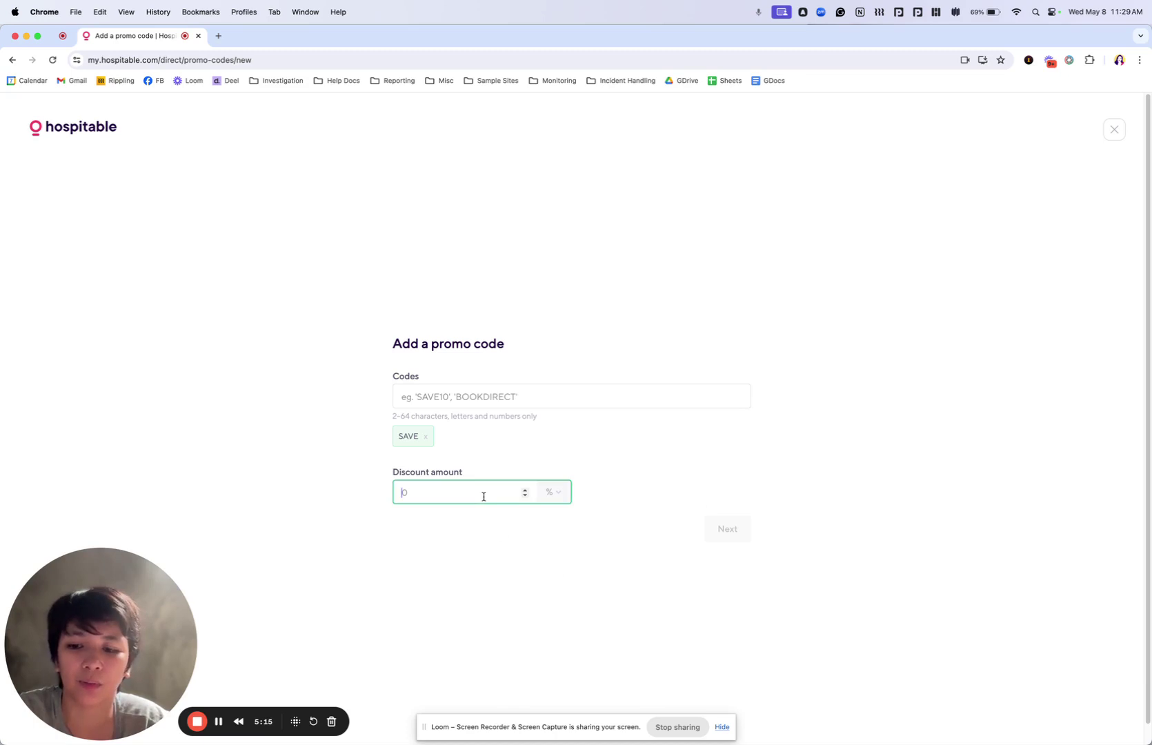
pyautogui.write('90')
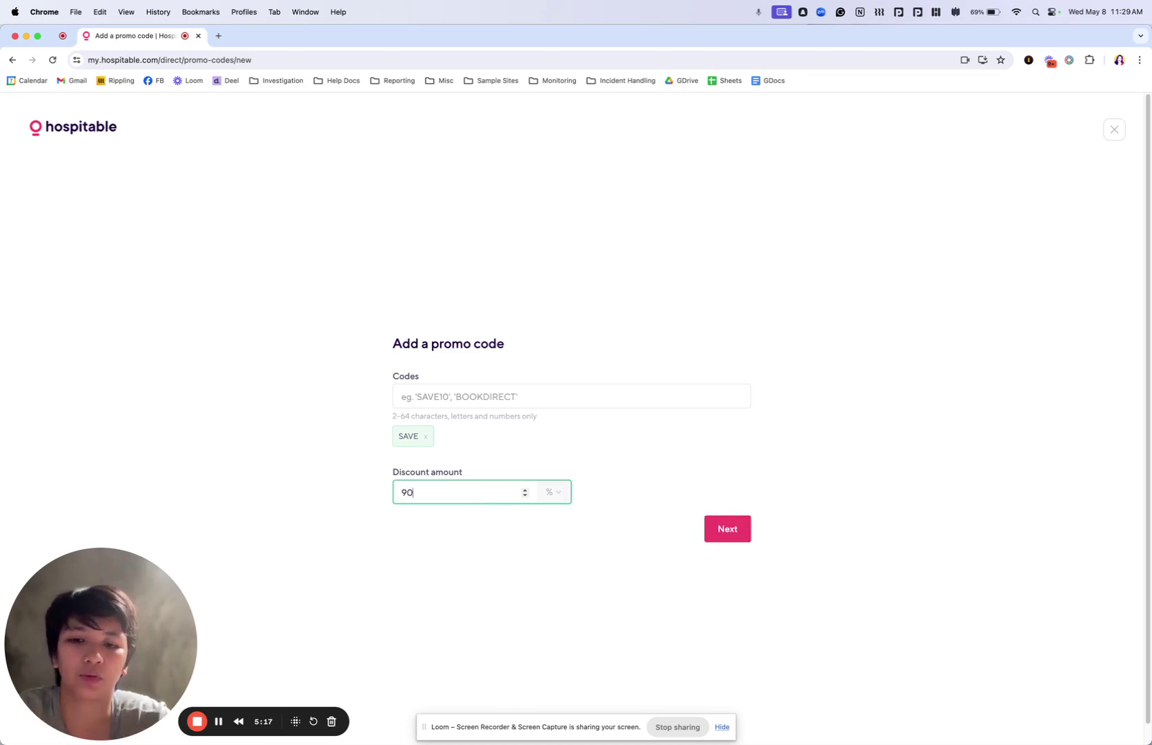
pyautogui.click(730, 523)
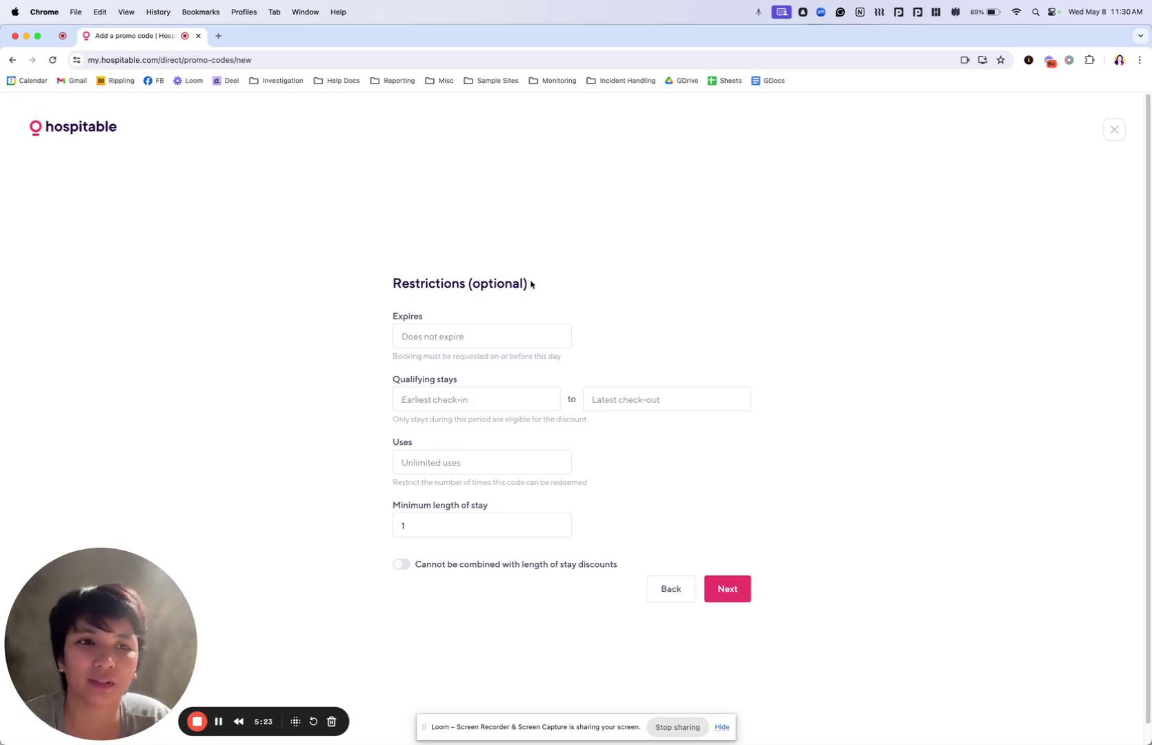
# Set the promo code's expiry date to Jun 30, 2024
pyautogui.click(468, 336)
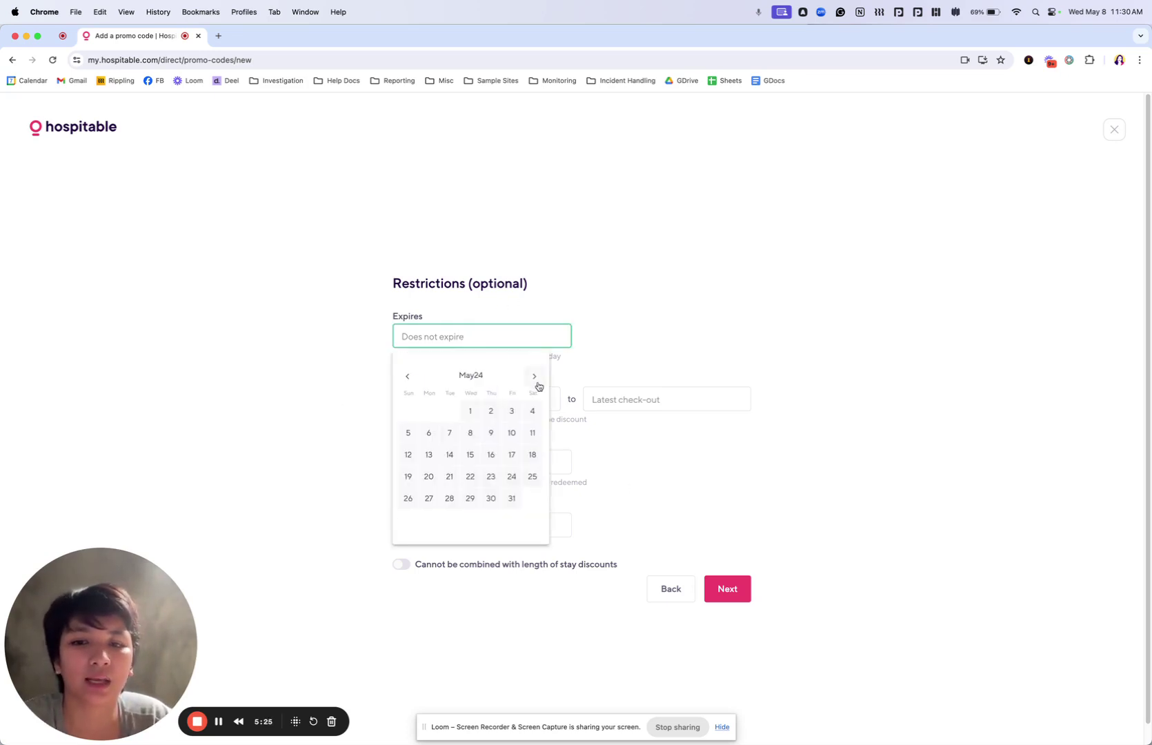
pyautogui.click(536, 381)
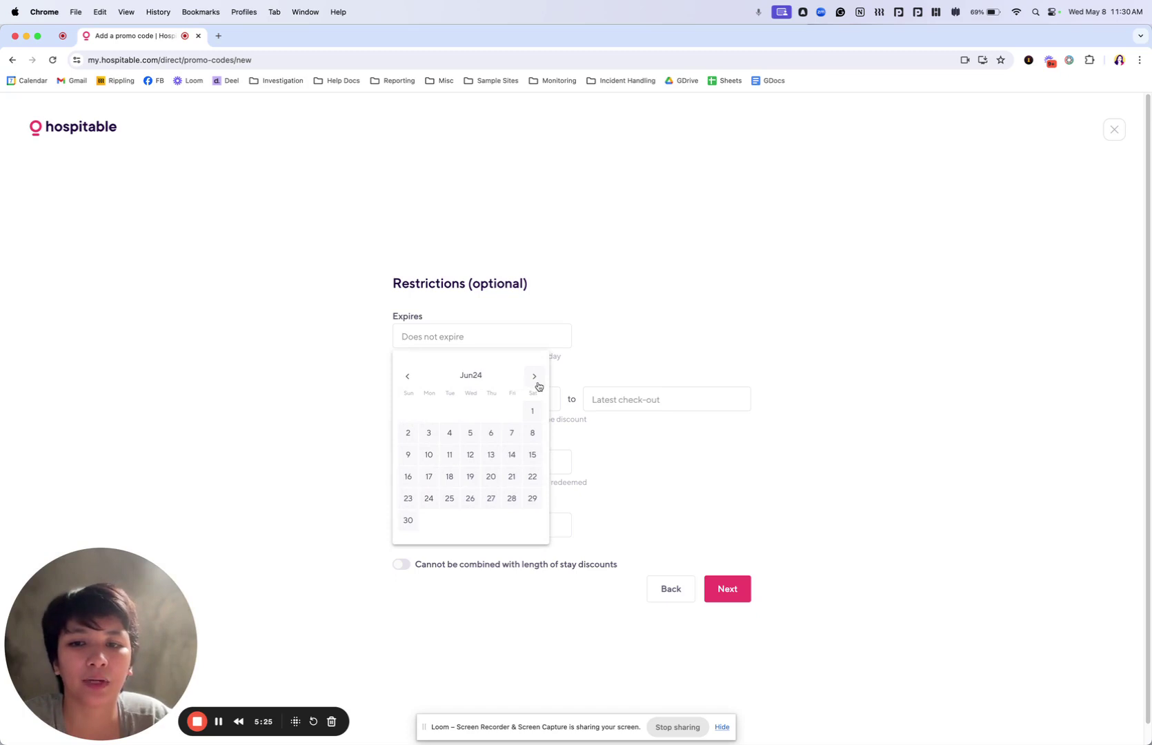
pyautogui.click(408, 521)
# Limit qualifying stays to an earliest check-in of May 1, 2024 and a latest check-out of Jun 30, 2024
pyautogui.click(475, 399)
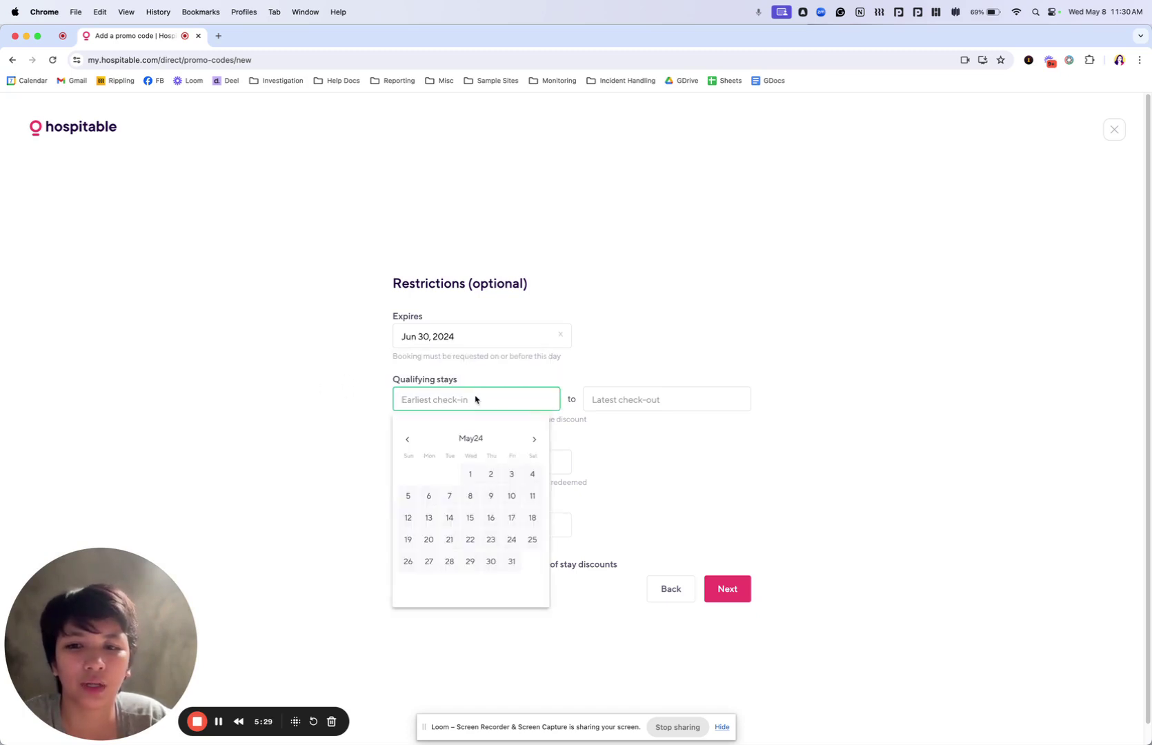
pyautogui.click(477, 477)
pyautogui.click(601, 398)
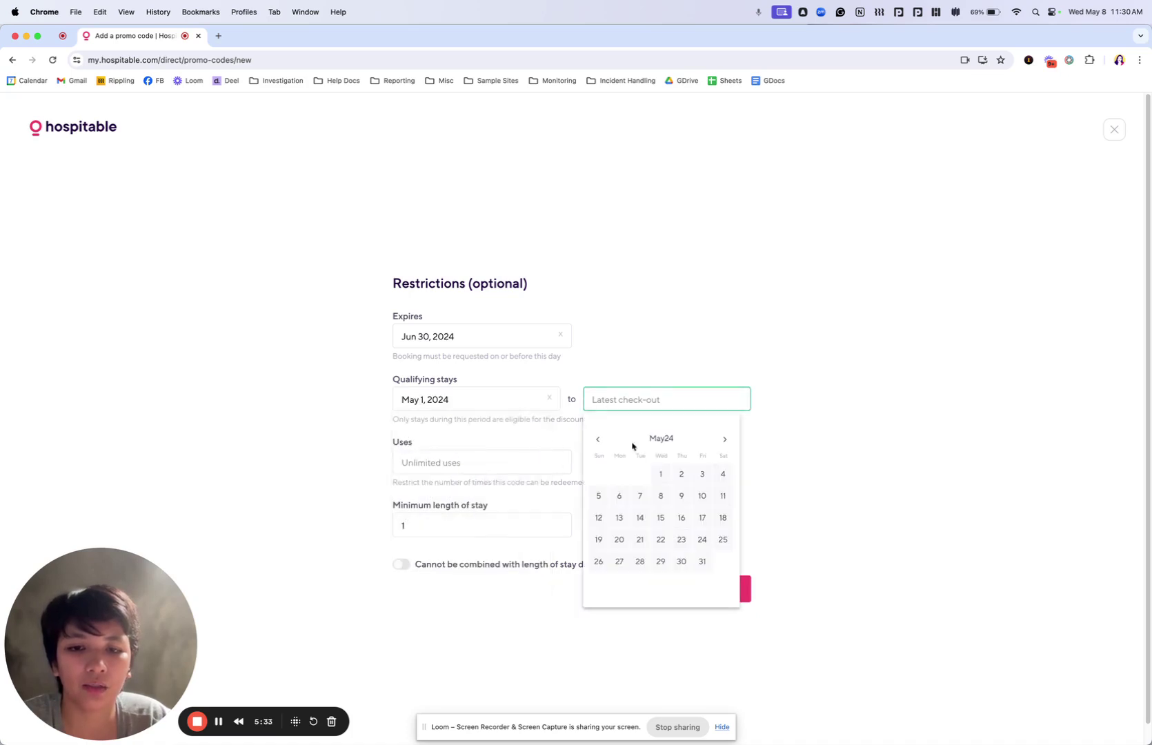
pyautogui.click(725, 440)
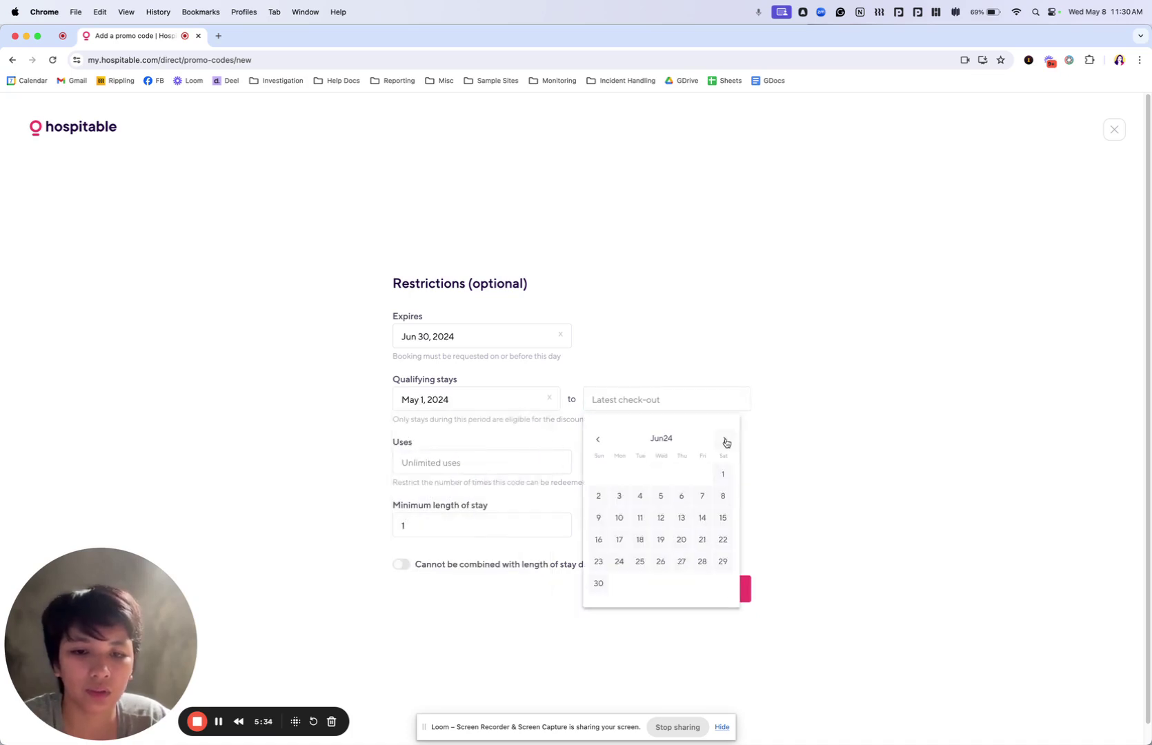
pyautogui.click(600, 584)
# Limit the promo code to 100 uses and set its minimum length of stay to 7
pyautogui.click(491, 459)
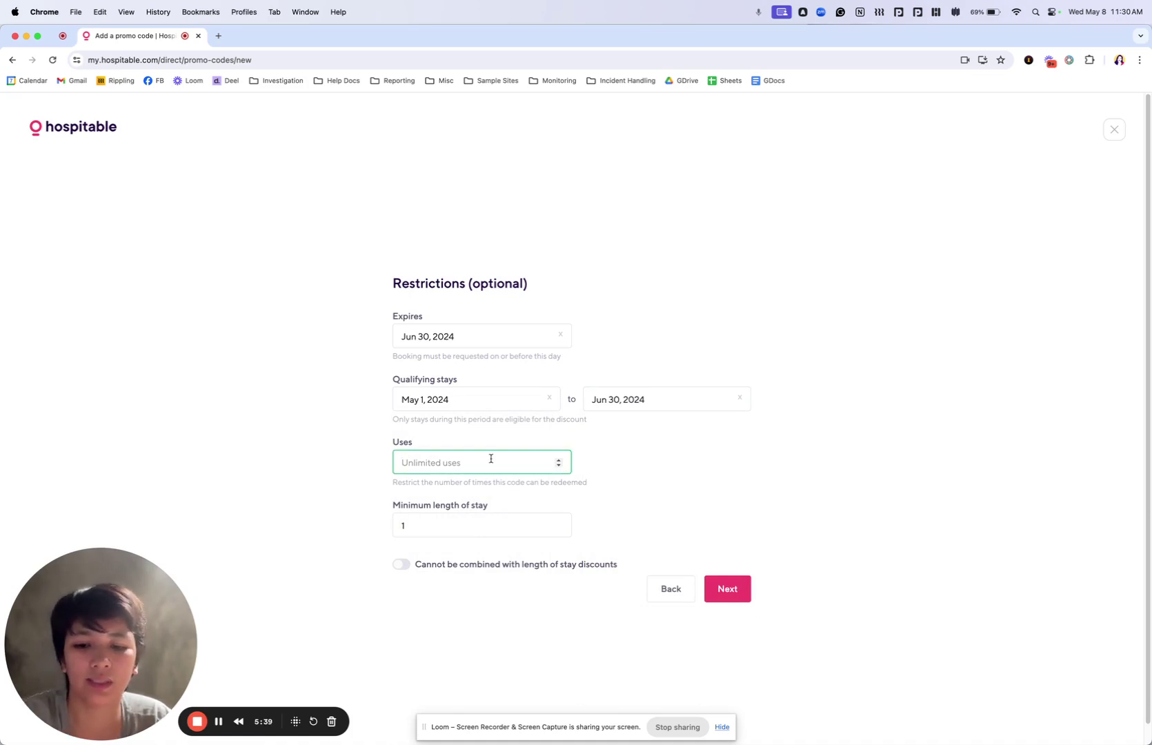
pyautogui.write('100')
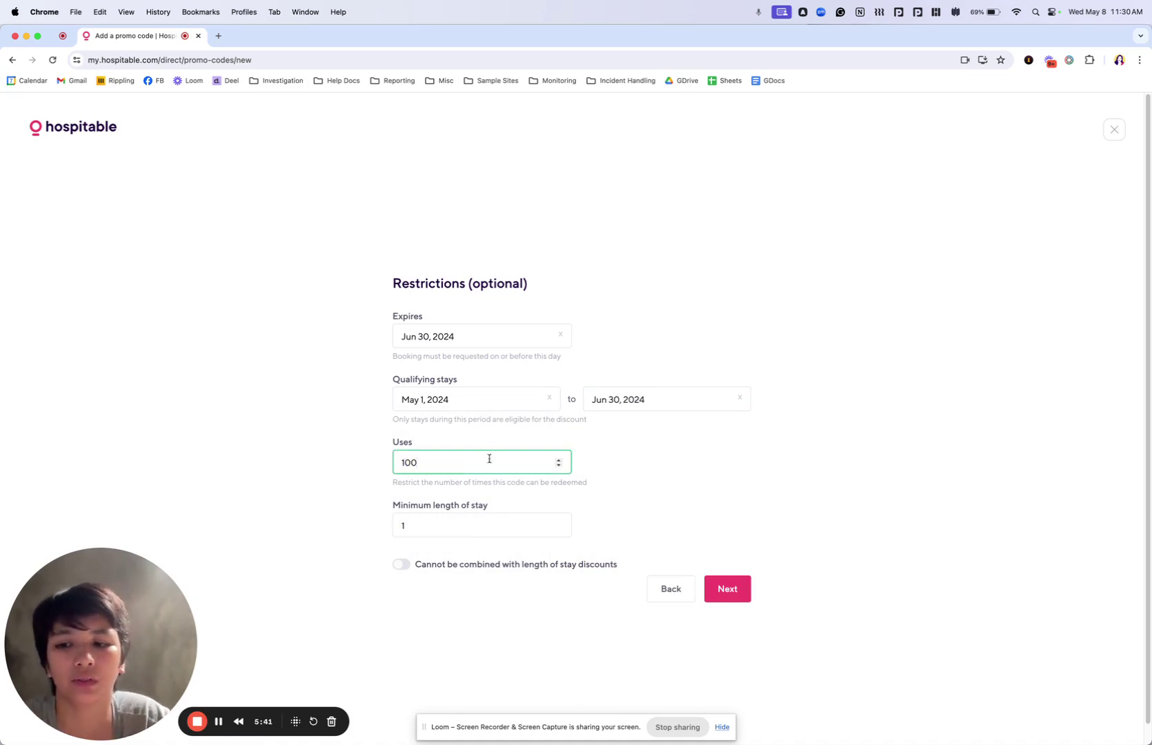
pyautogui.click(432, 526)
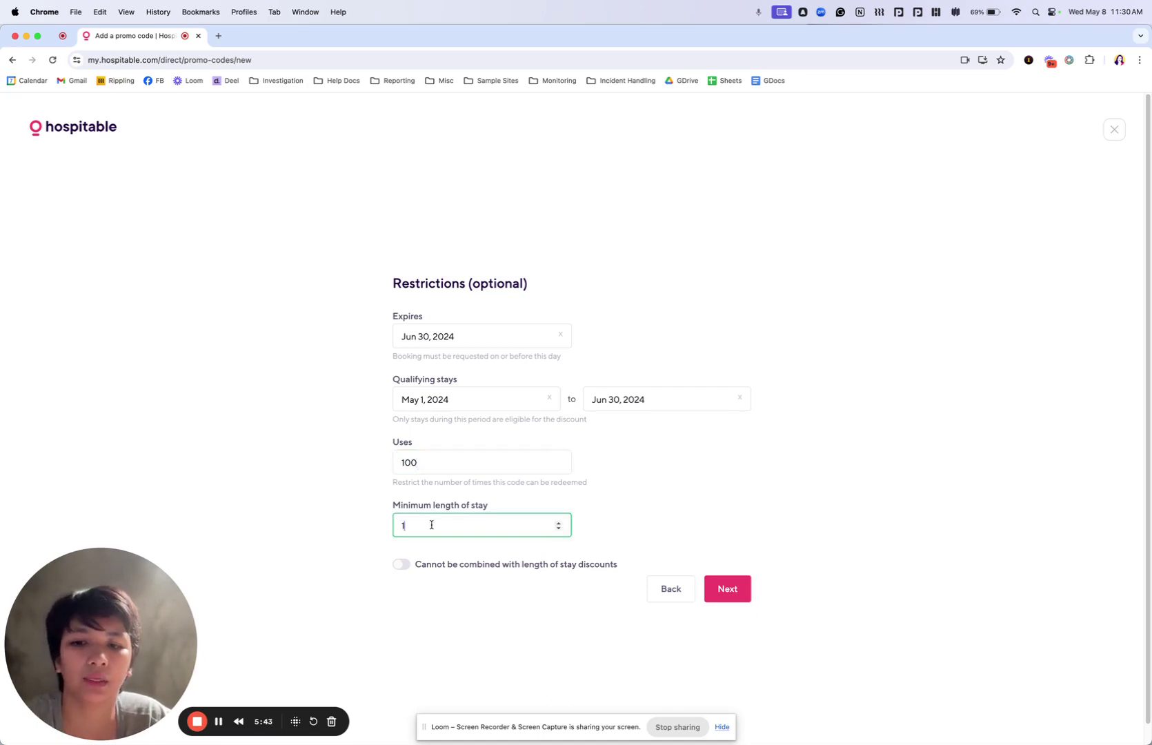
pyautogui.press('BackSpace')
pyautogui.write('7')
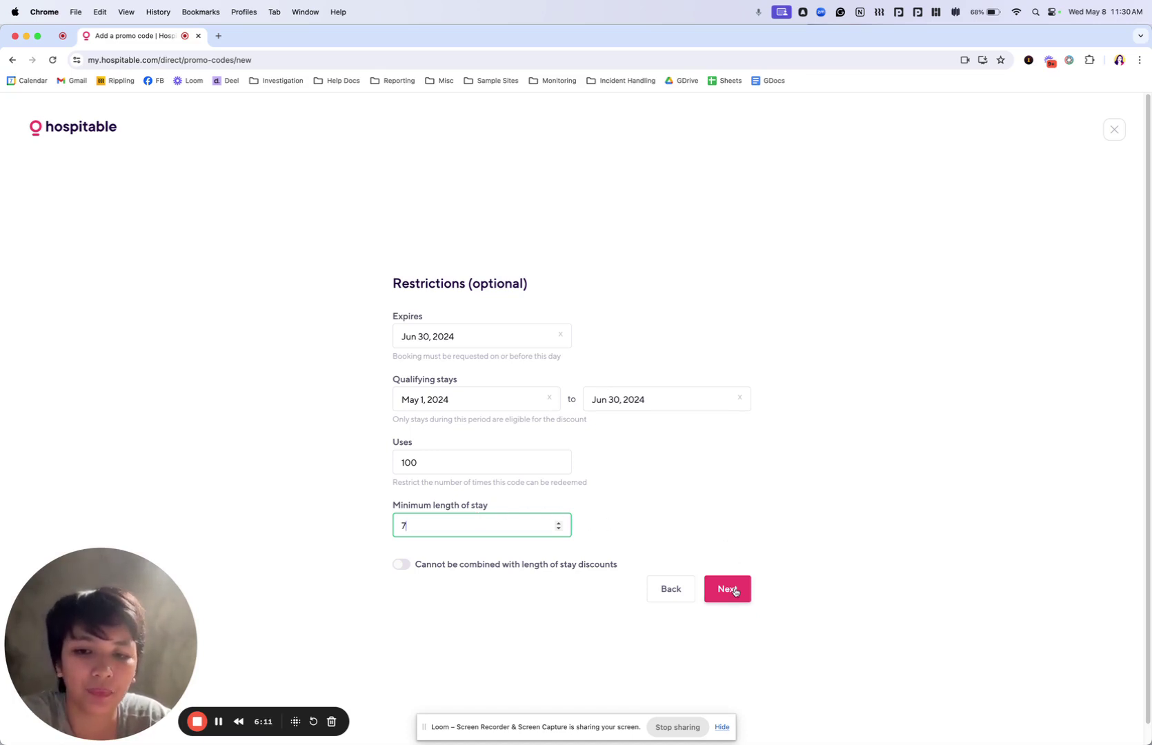
# Try the option that prevents combining the code with length of stay discounts, switching it on and back off
pyautogui.click(403, 566)
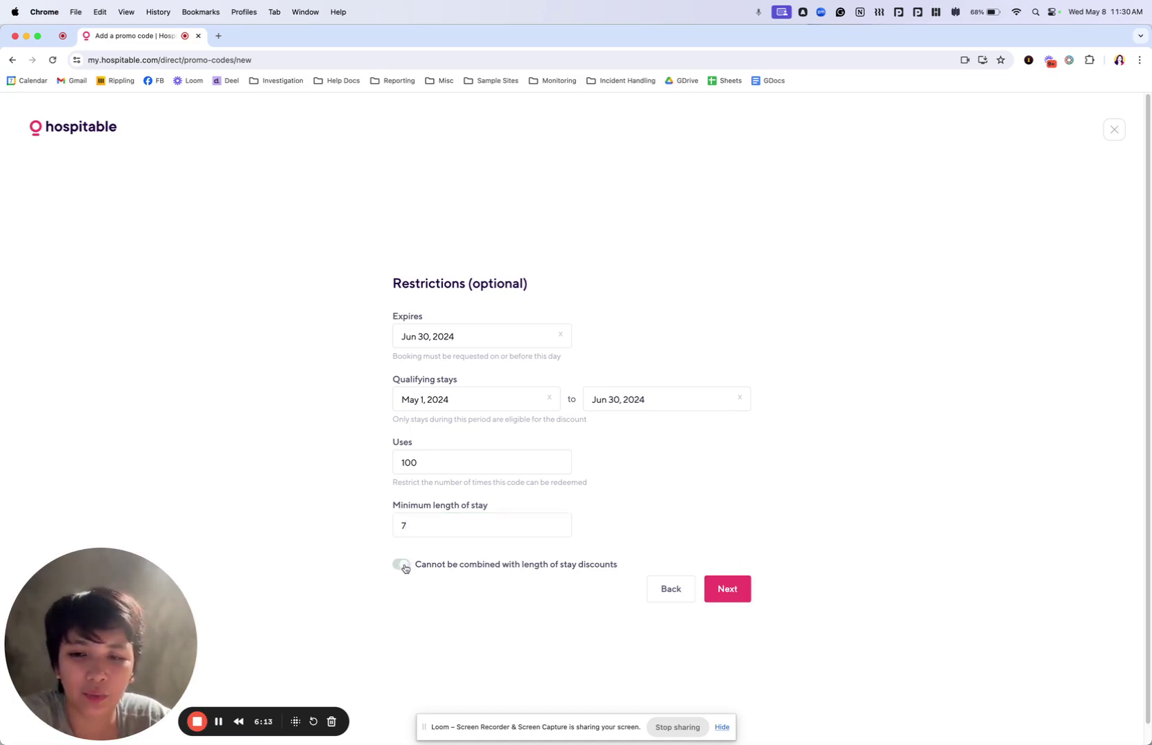
pyautogui.click(403, 566)
pyautogui.click(403, 566)
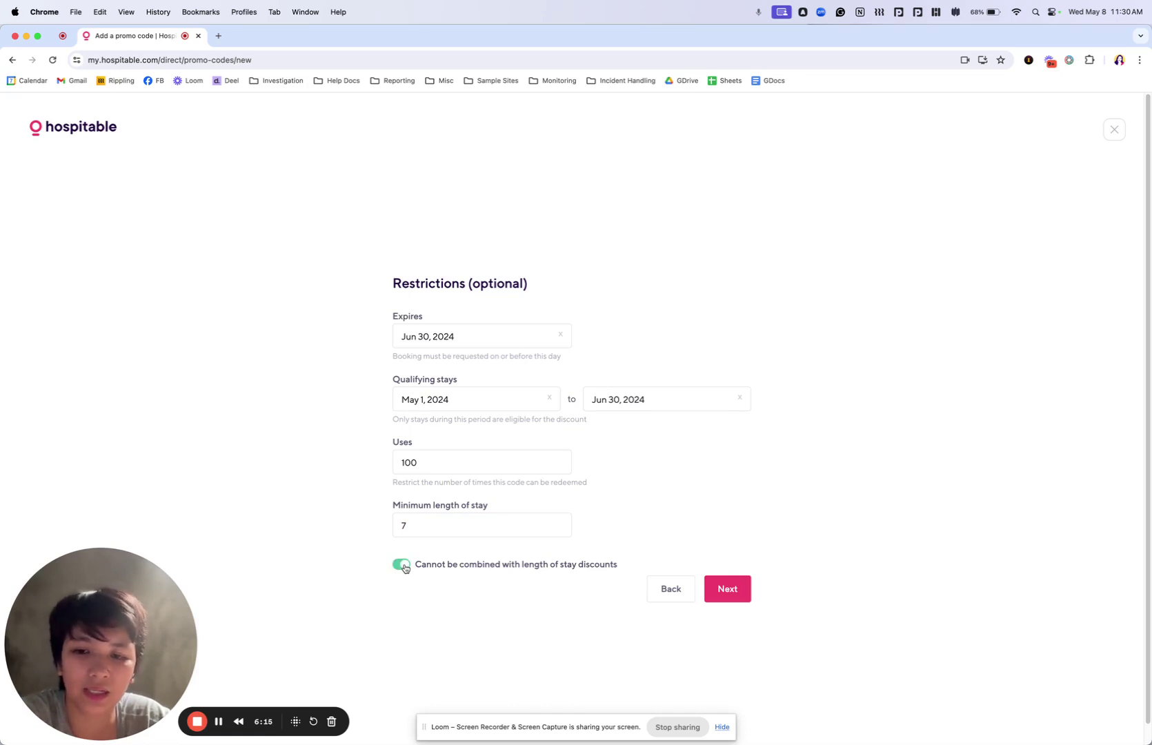
pyautogui.click(403, 566)
pyautogui.click(403, 566)
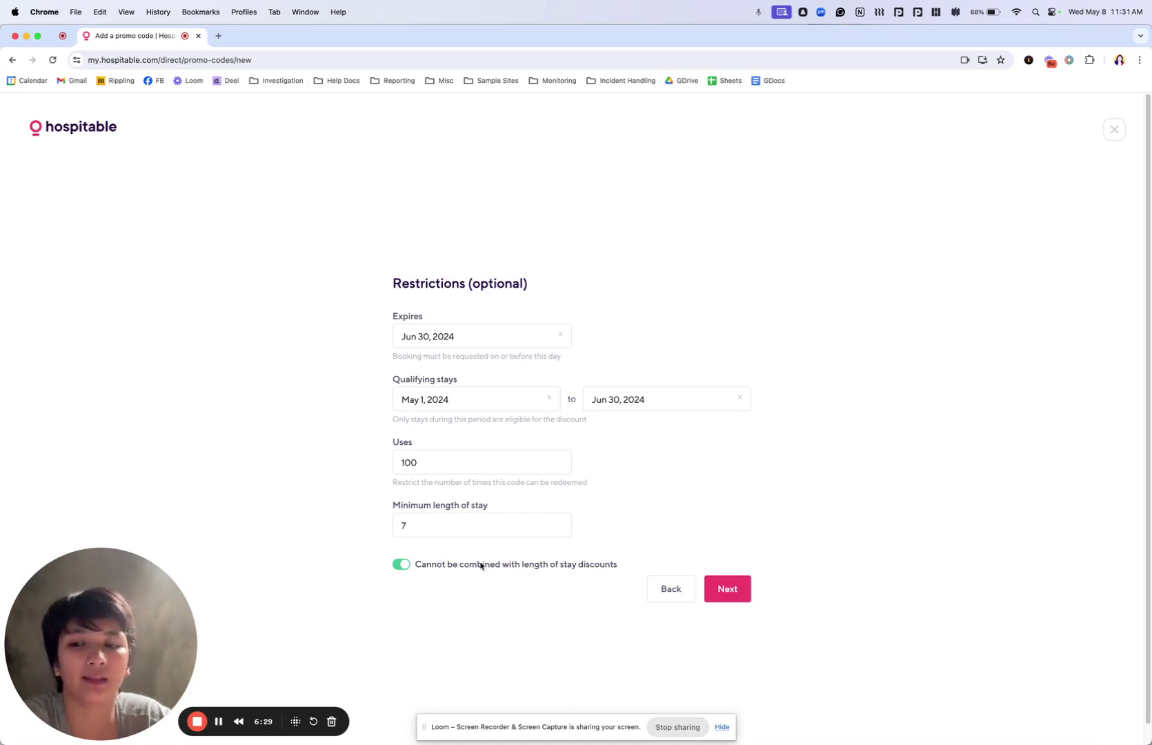
pyautogui.click(403, 566)
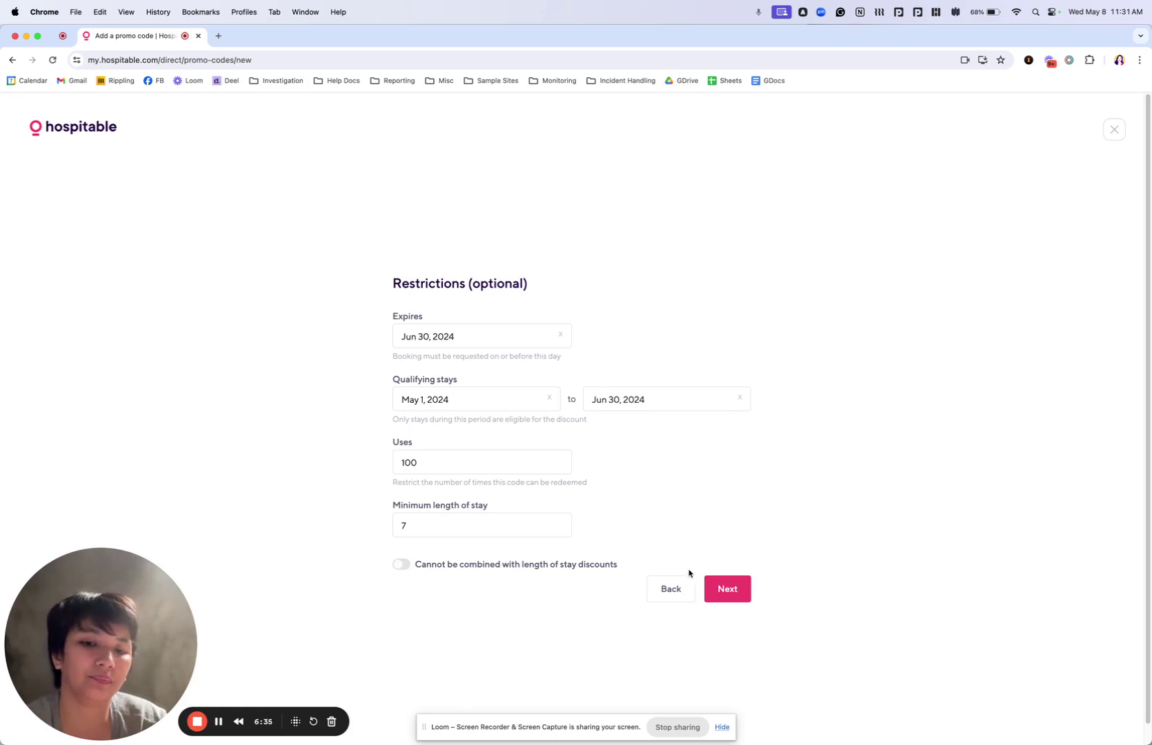
# Apply the promo code to all properties and save it
pyautogui.click(717, 586)
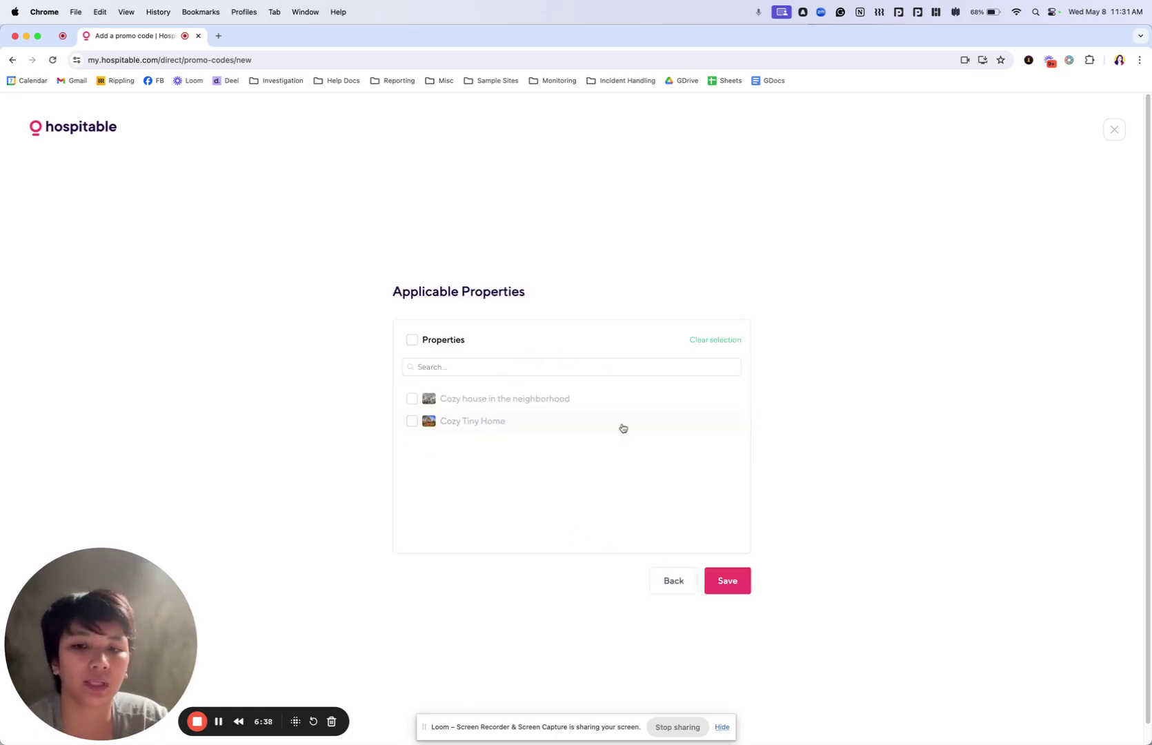
pyautogui.click(449, 343)
pyautogui.click(729, 584)
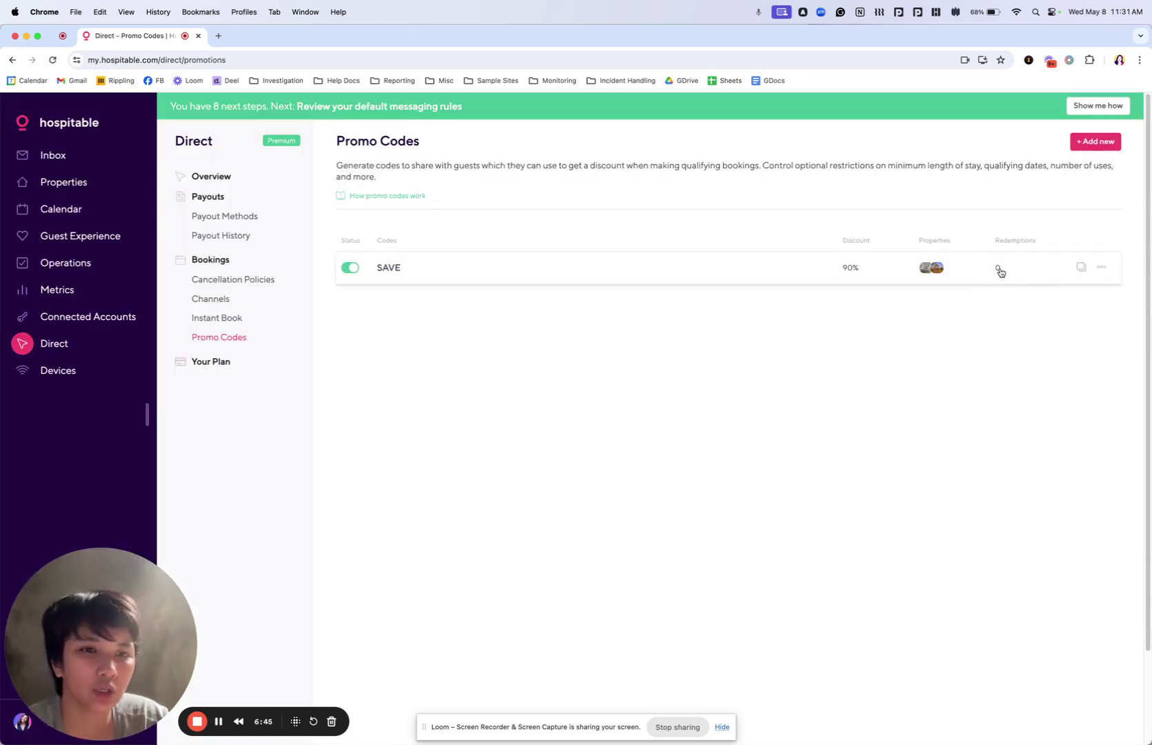
# Check the SAVE promo code's available actions and its saved settings, and return to the promo code list
pyautogui.click(1103, 268)
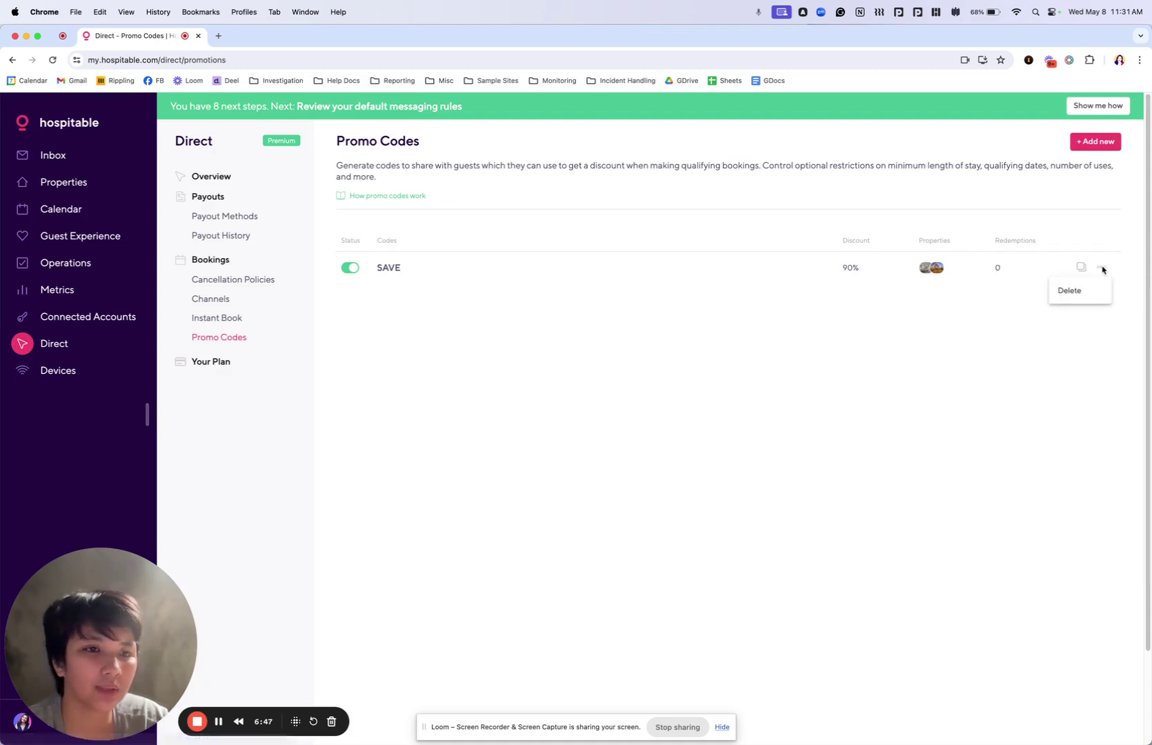
pyautogui.click(1103, 270)
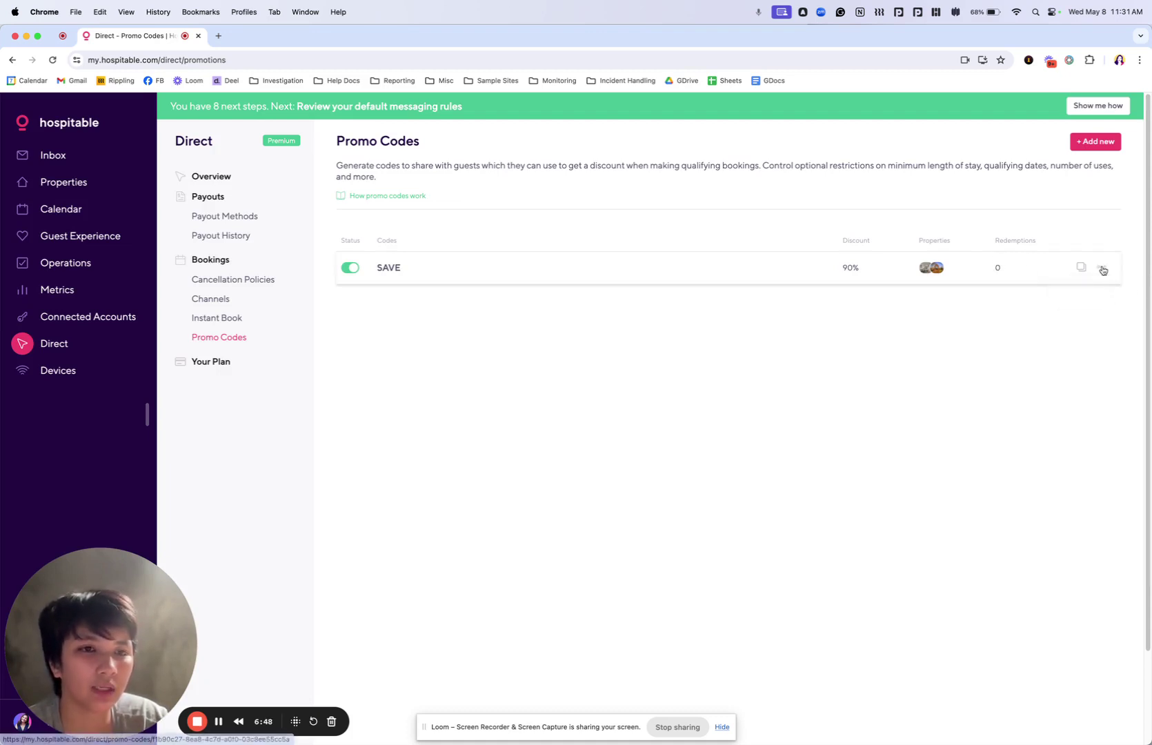
pyautogui.click(823, 264)
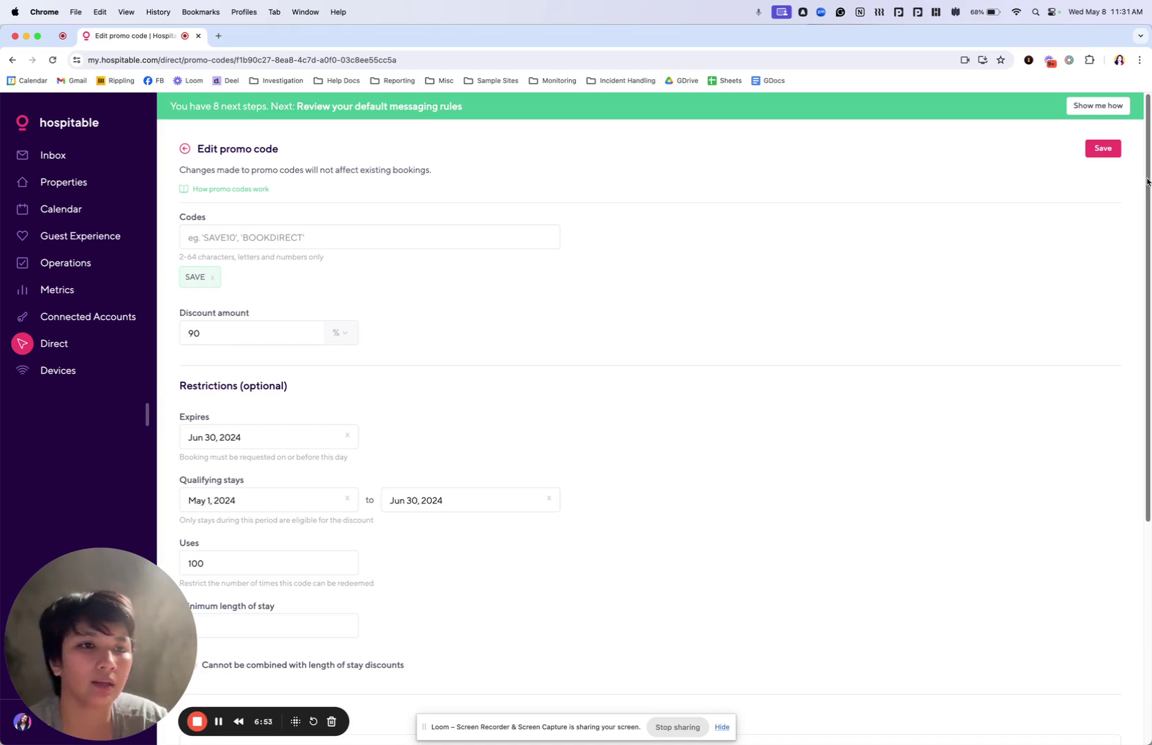
pyautogui.scroll(-1, 1145, 183)
pyautogui.scroll(-1, 1146, 183)
pyautogui.moveTo(1145, 183)
pyautogui.mouseDown()
pyautogui.moveTo(1142, 404)
pyautogui.moveTo(1149, 201)
pyautogui.mouseUp()
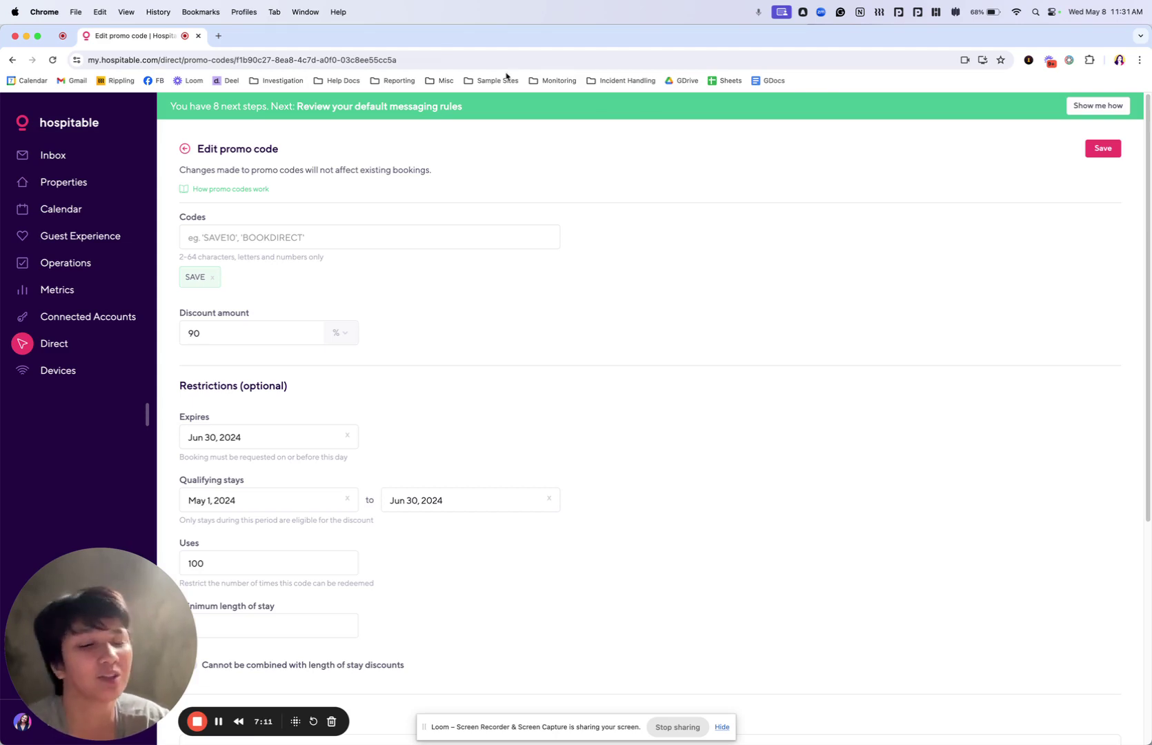
pyautogui.click(185, 149)
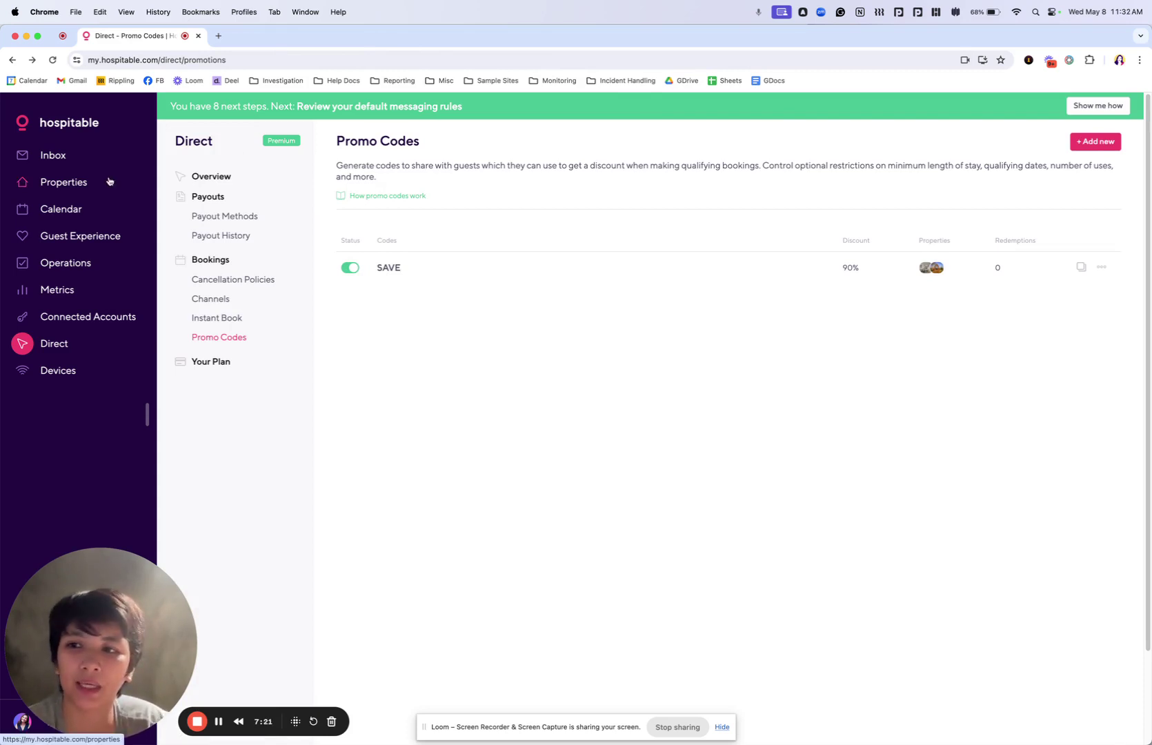
# Open the "New request to book" messaging rule under Guest Experience and review its message, timing and scope
pyautogui.click(55, 240)
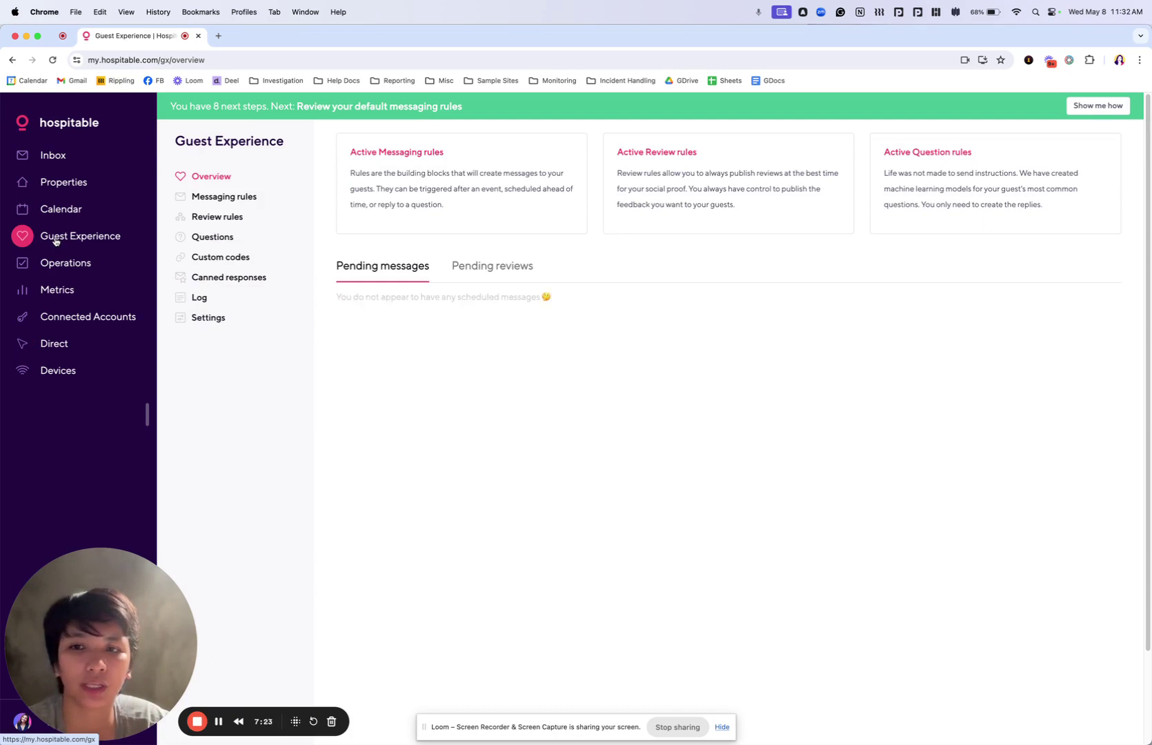
pyautogui.click(235, 197)
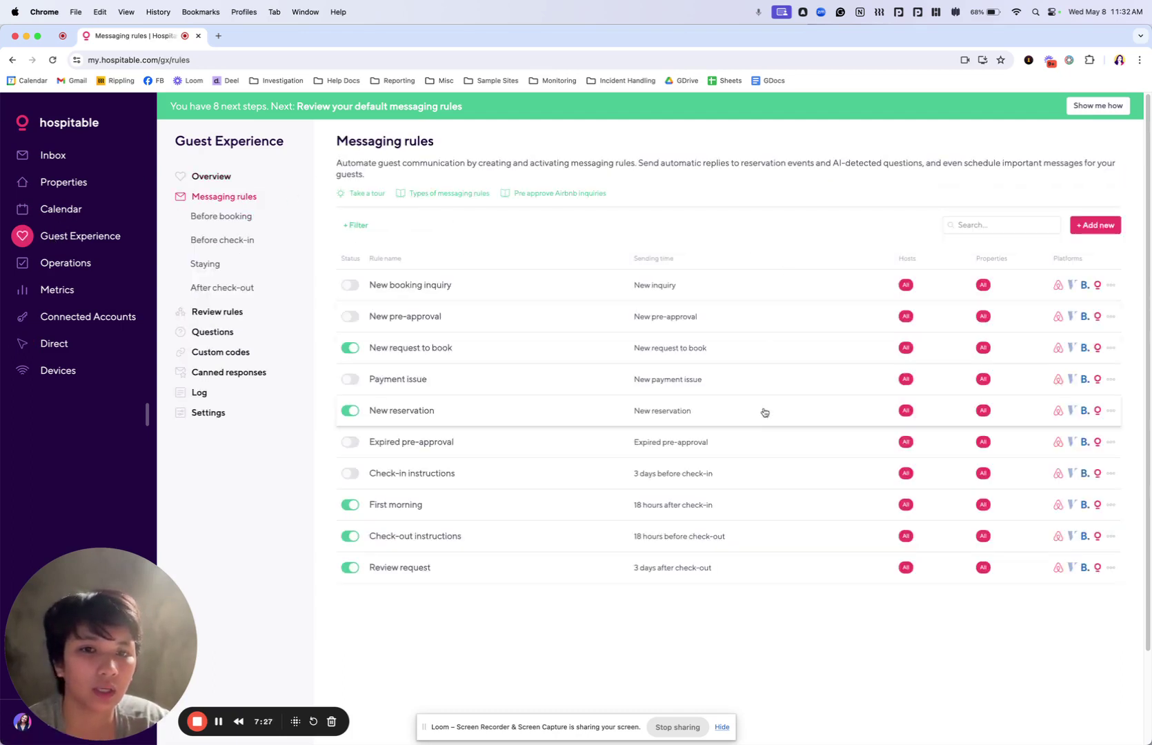
pyautogui.click(768, 357)
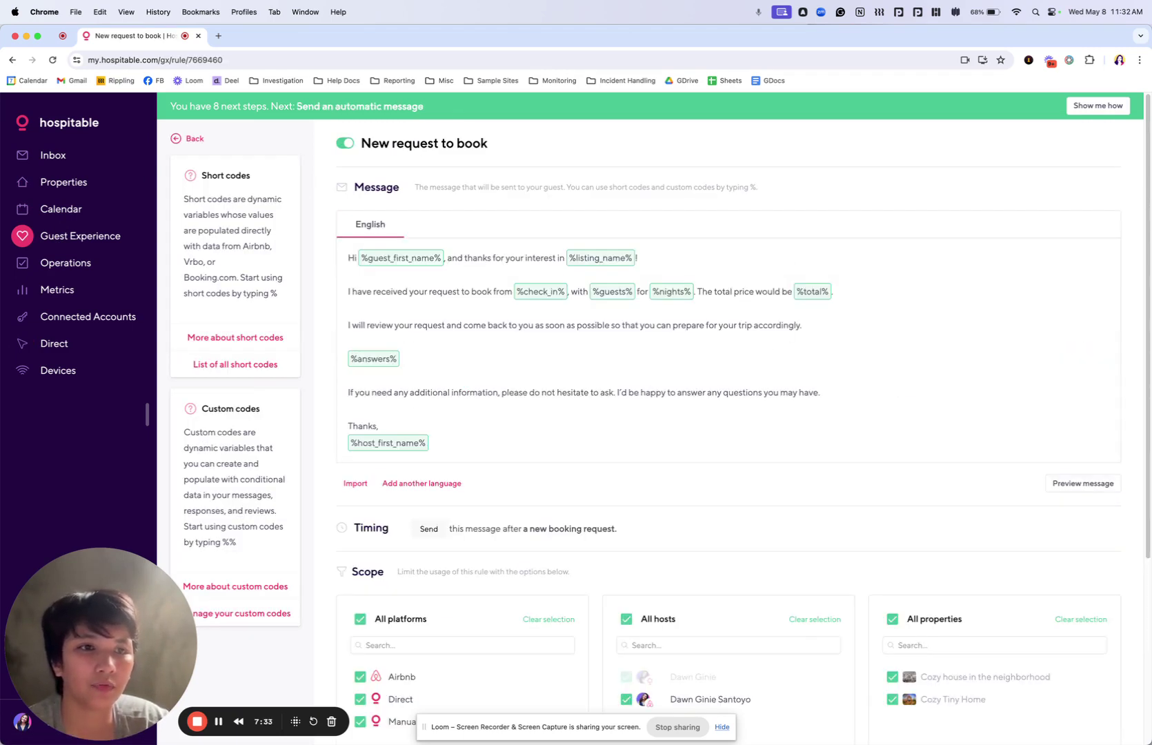
pyautogui.scroll(-5, 507, 317)
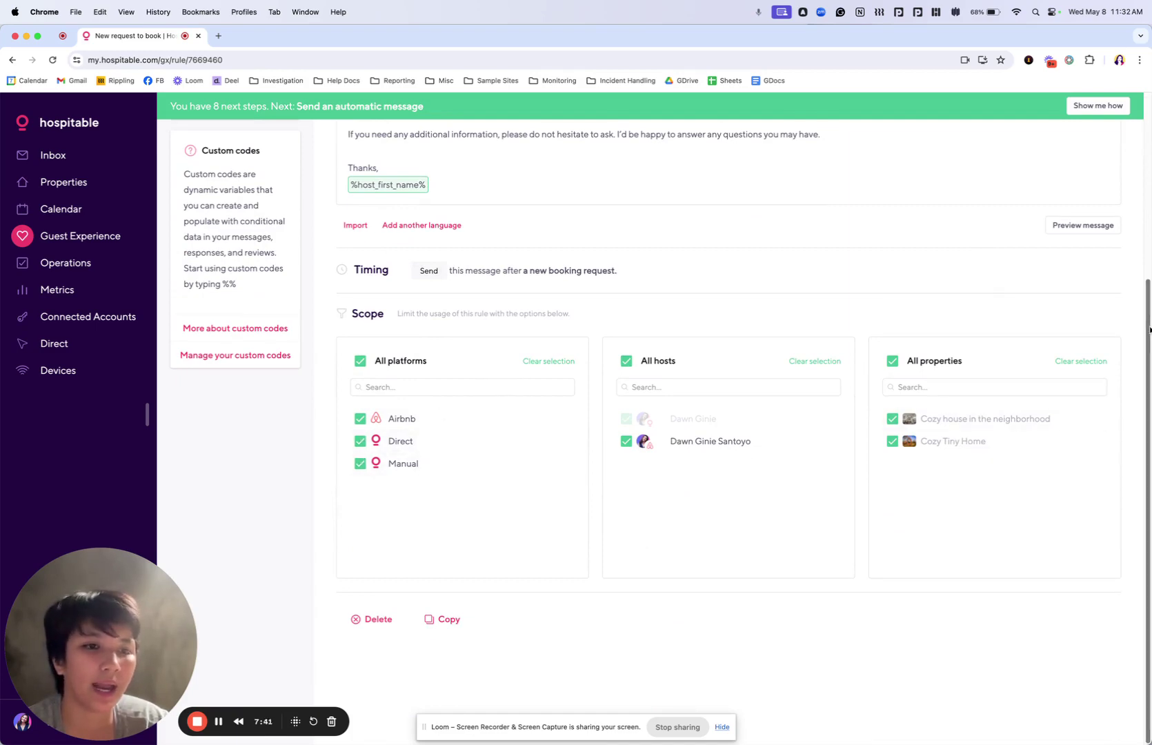
pyautogui.moveTo(1150, 329); pyautogui.dragTo(1134, 140)
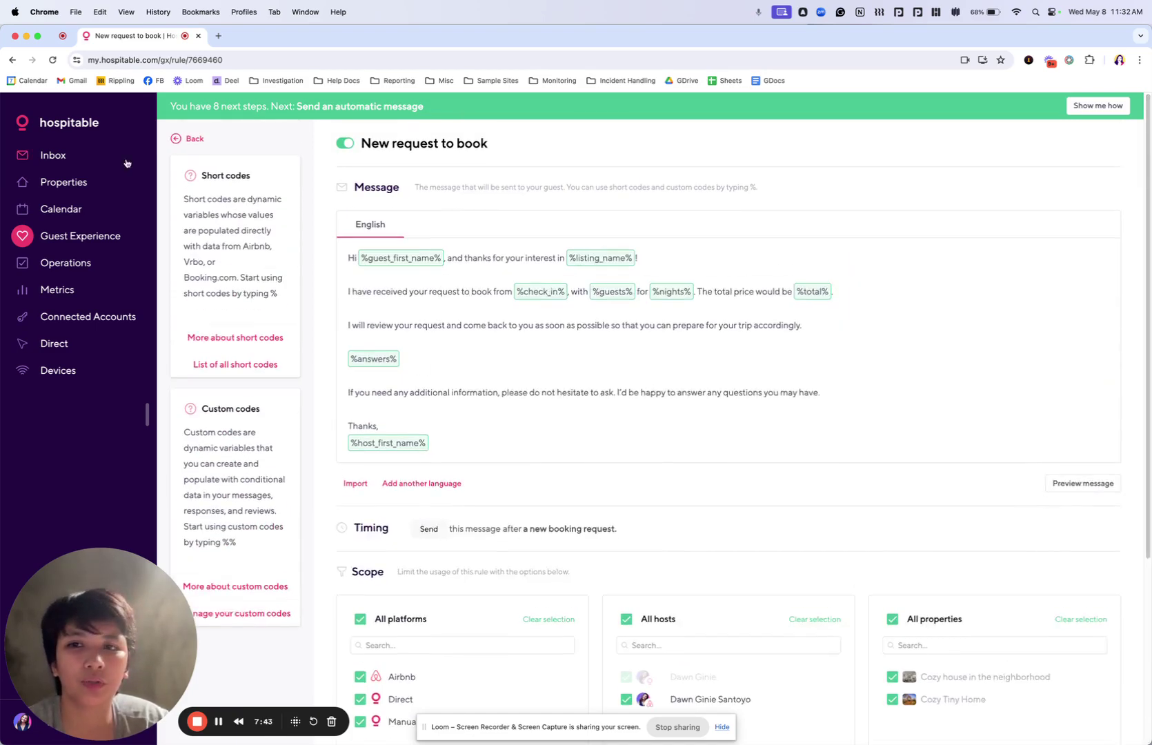
# Rename the messaging rule "New request to book Direct" and return to the messaging rules list
pyautogui.click(491, 142)
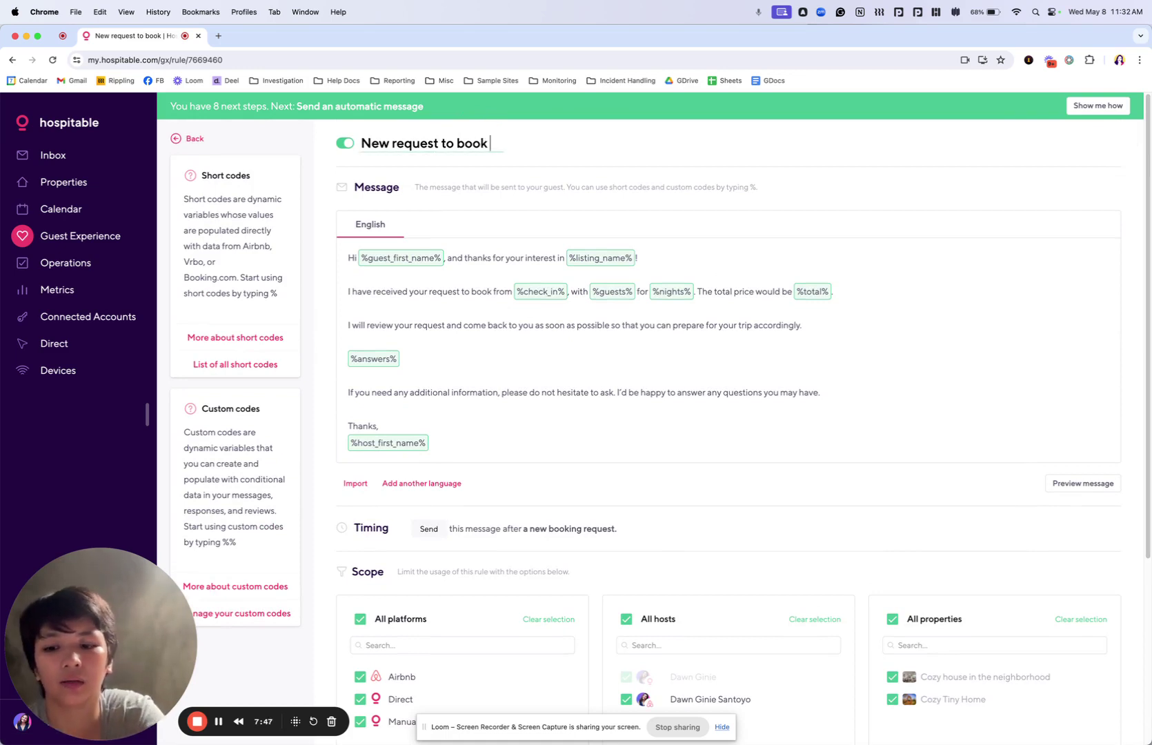
pyautogui.write('Dirw')
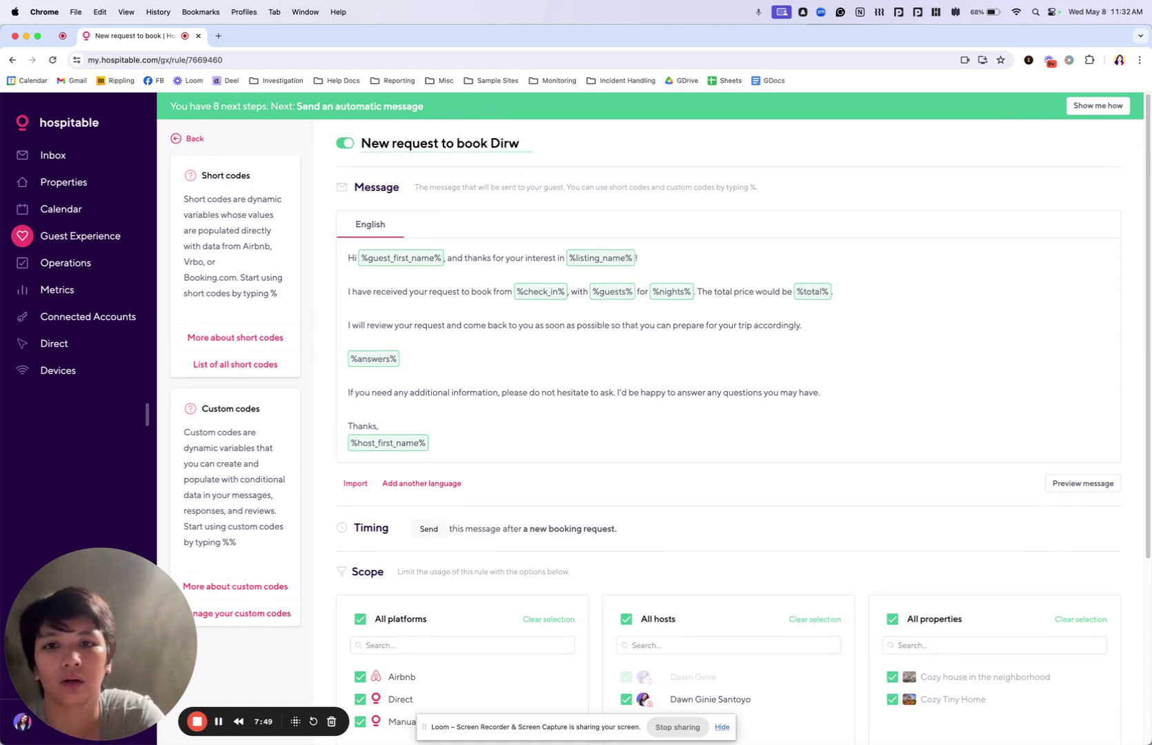
pyautogui.press('BackSpace')
pyautogui.write('ect')
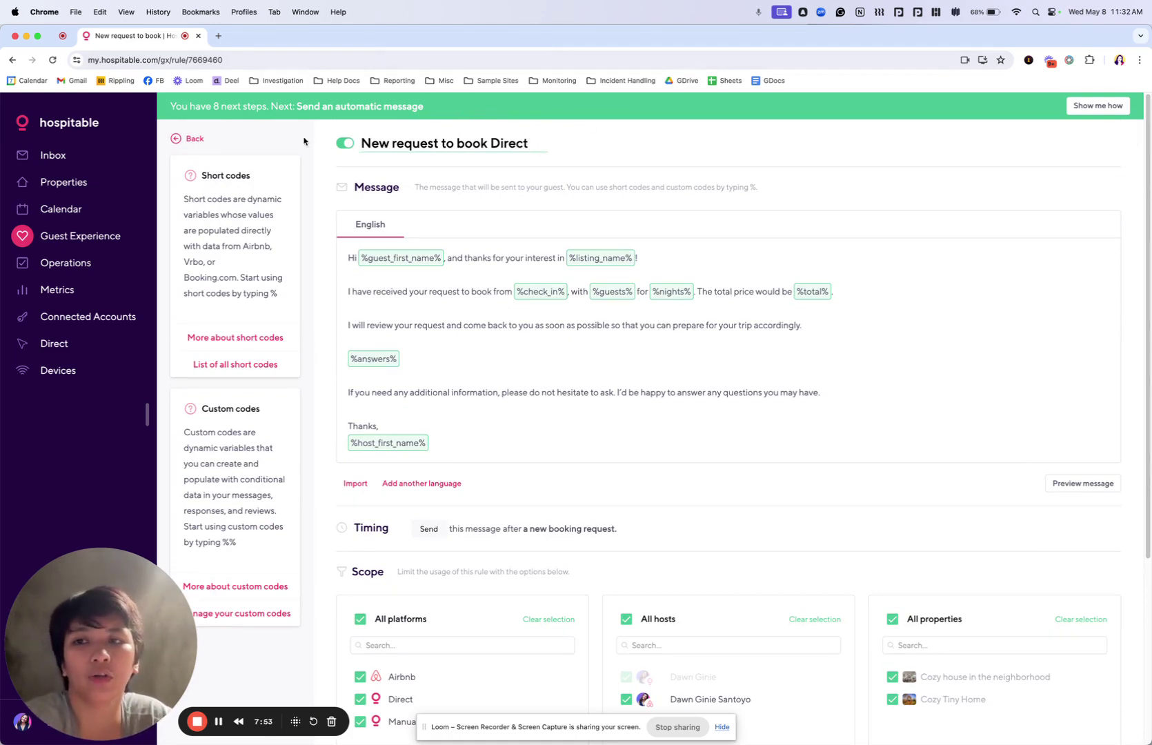
pyautogui.click(189, 140)
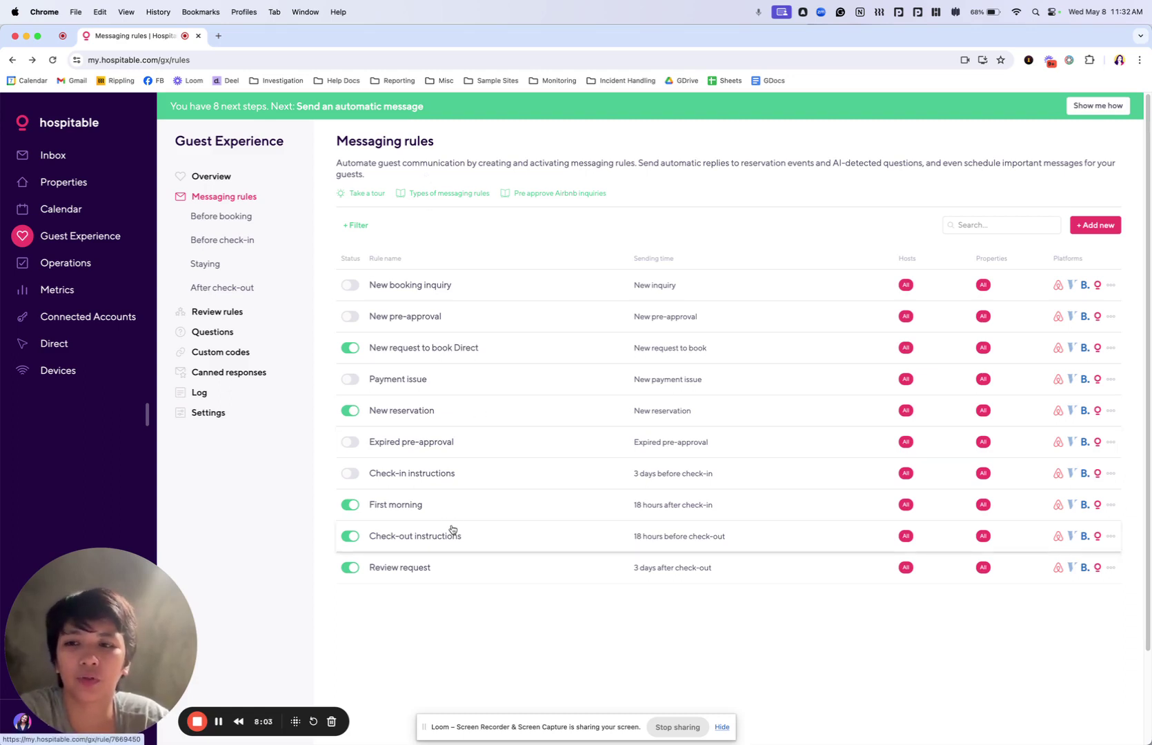
# Open the Operations overview
pyautogui.click(64, 265)
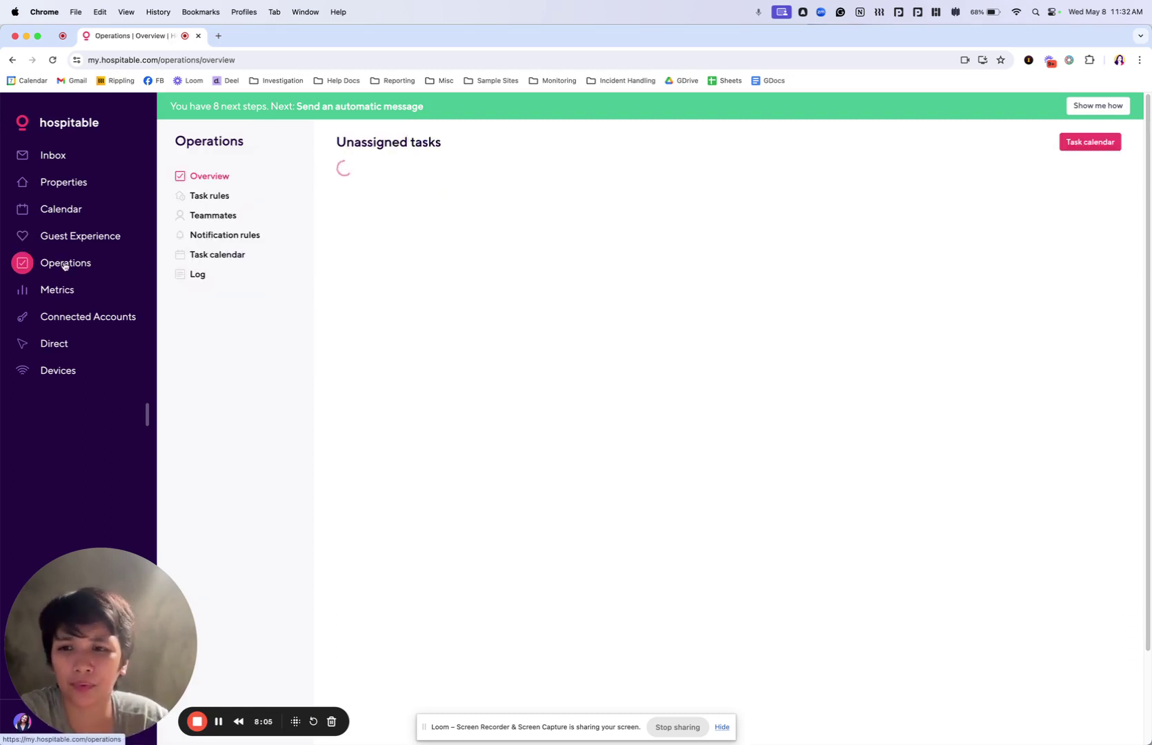